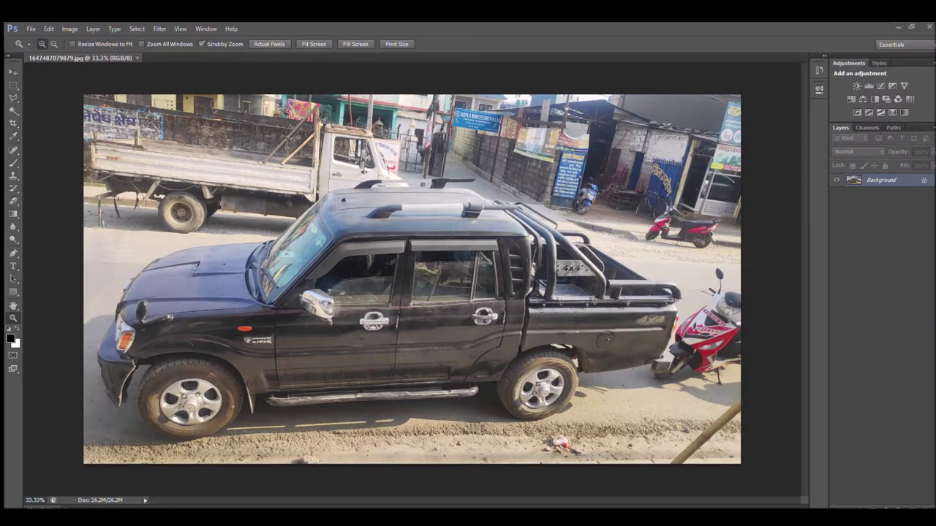
# Zoom in on the roof and trace its front edge with the Polygonal Lasso up to the rail
pyautogui.click(358, 241)
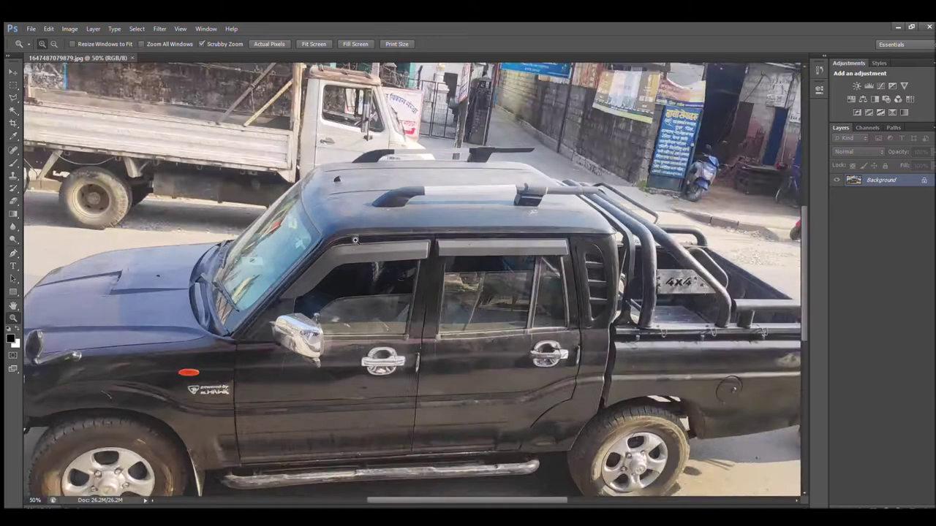
pyautogui.press('l')
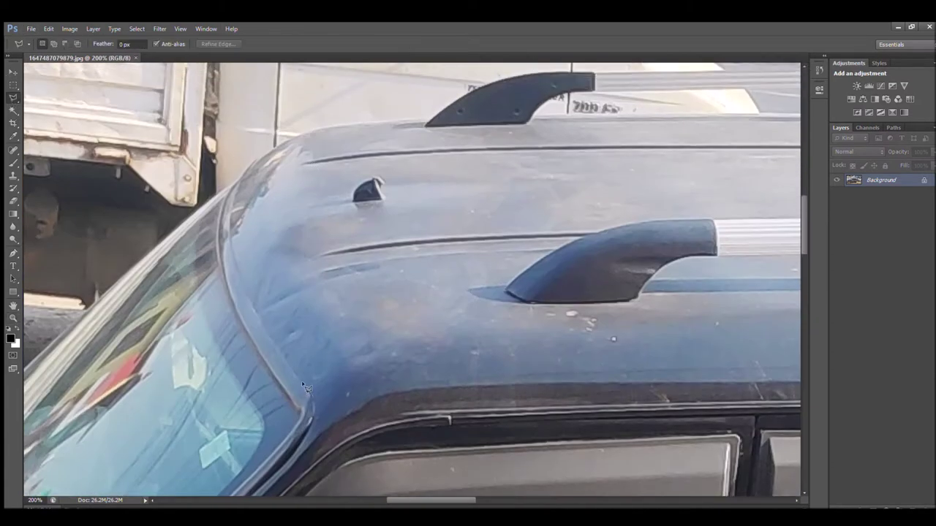
pyautogui.scroll(5, 307, 395)
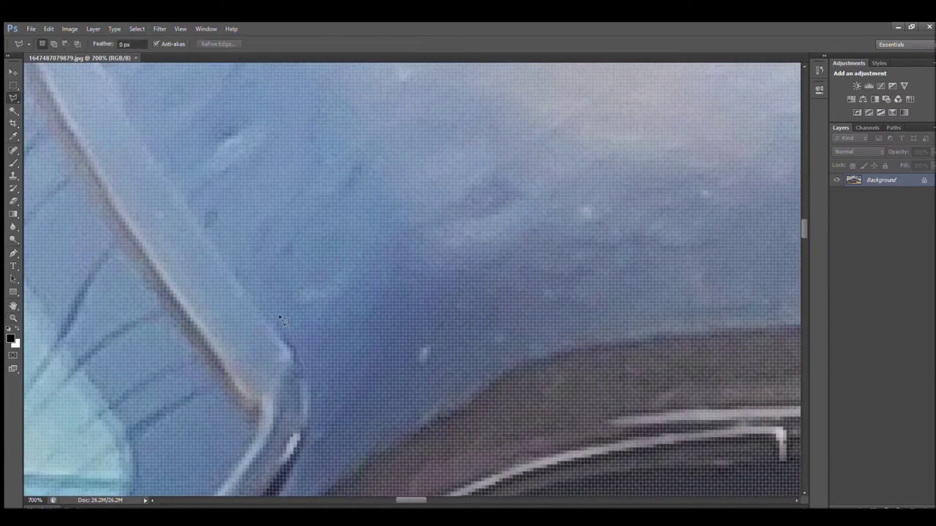
pyautogui.moveTo(186, 208); pyautogui.dragTo(325, 239)
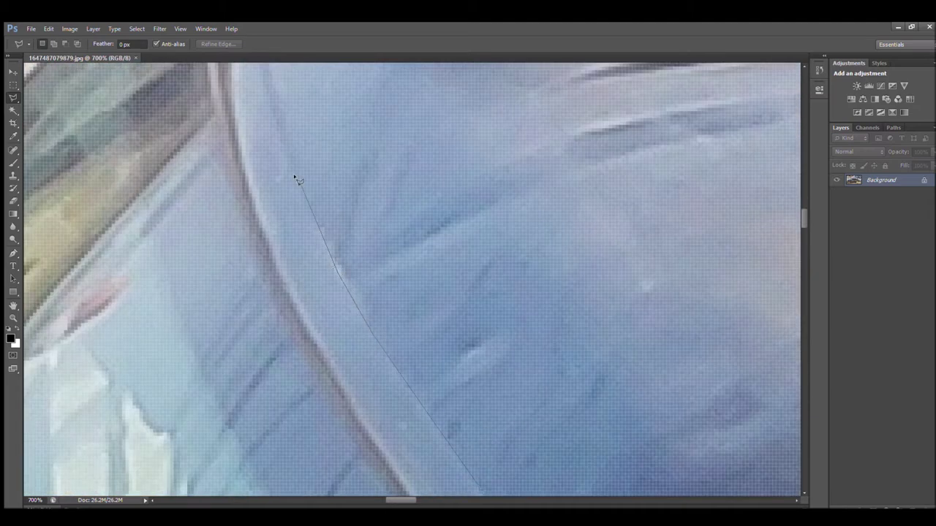
pyautogui.moveTo(299, 179); pyautogui.dragTo(255, 368)
pyautogui.moveTo(252, 231); pyautogui.dragTo(291, 396)
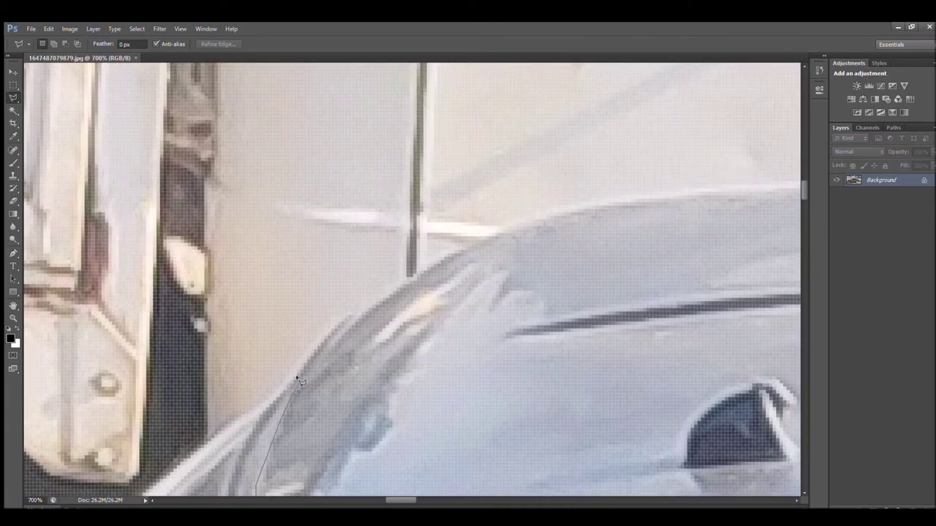
pyautogui.click(441, 250)
pyautogui.moveTo(512, 228); pyautogui.dragTo(139, 227)
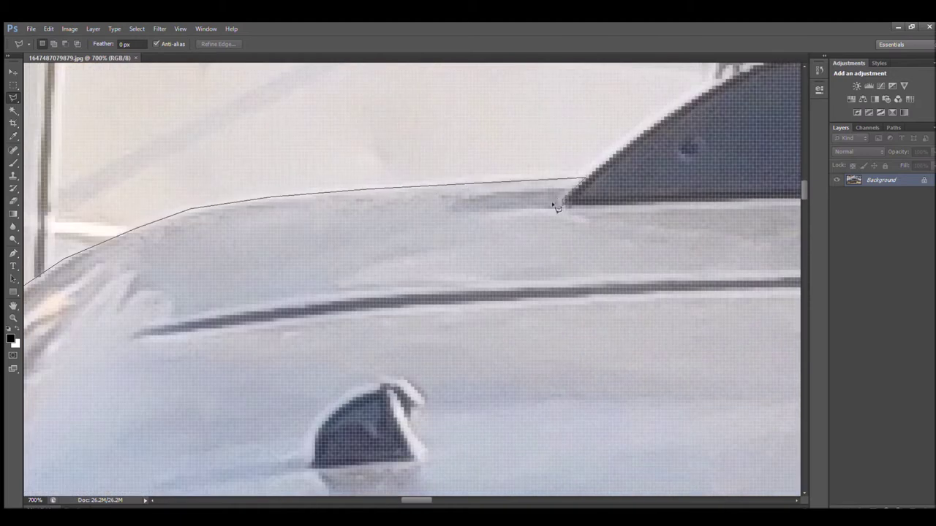
pyautogui.moveTo(556, 208); pyautogui.dragTo(84, 174)
pyautogui.moveTo(789, 163); pyautogui.dragTo(588, 163)
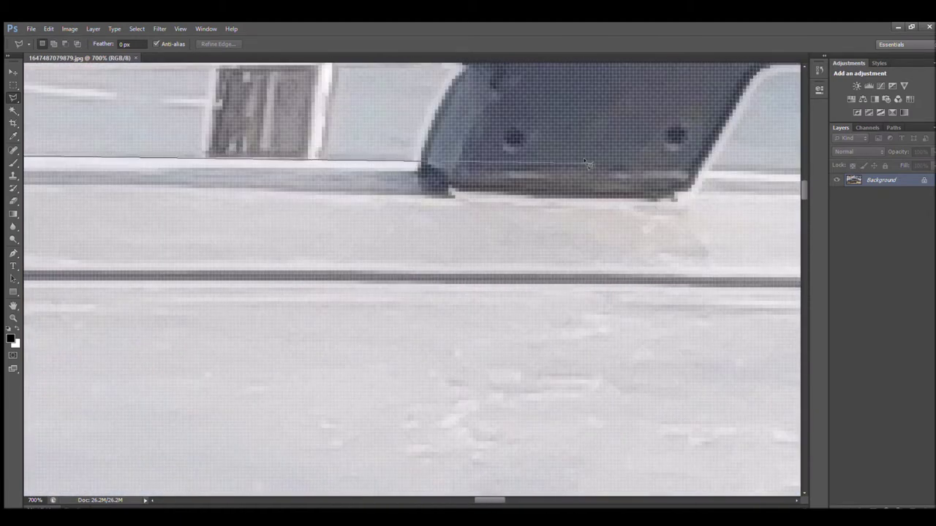
pyautogui.moveTo(702, 176)
pyautogui.mouseDown()
pyautogui.moveTo(302, 173)
pyautogui.moveTo(423, 271)
pyautogui.mouseUp()
pyautogui.hscroll(5, 370, 230)
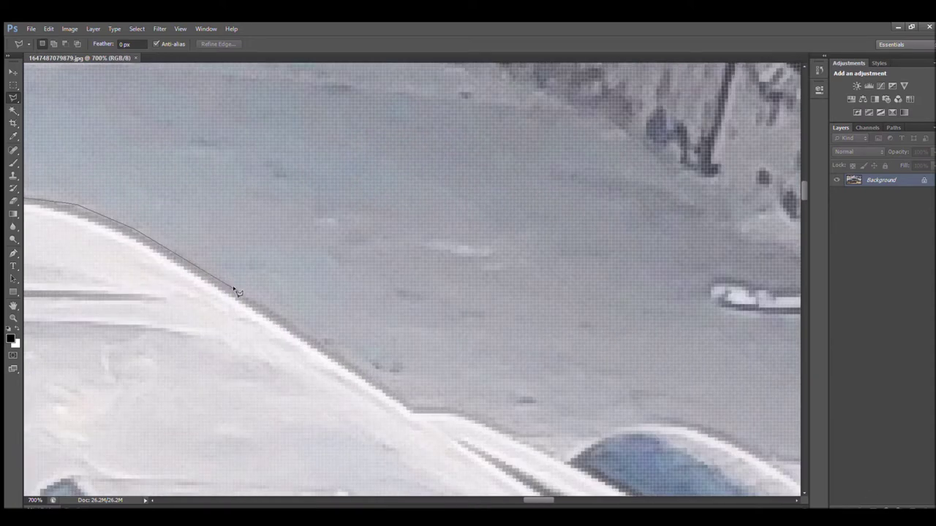
pyautogui.scroll(-5, 532, 251)
pyautogui.click(413, 196)
pyautogui.click(564, 297)
pyautogui.click(362, 295)
pyautogui.click(351, 272)
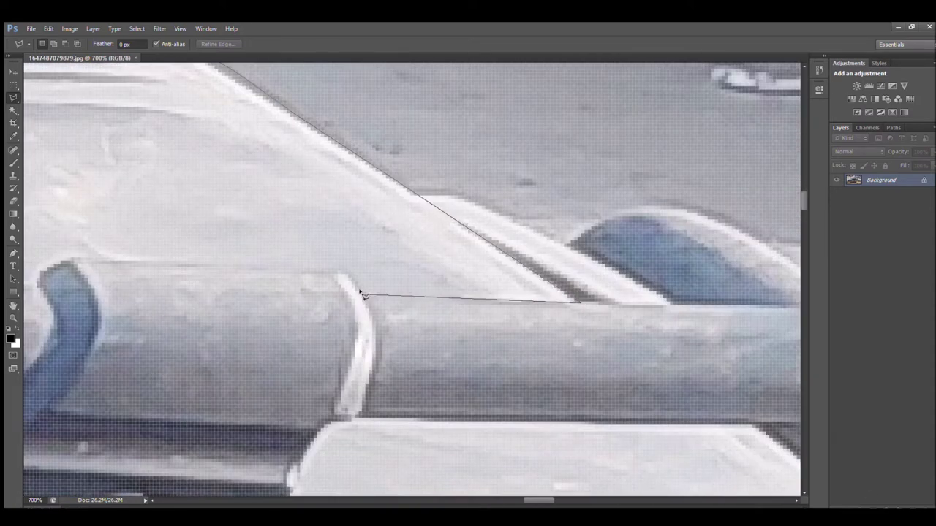
# Continue the outline past the rail foot and down the rear pillar, then close it
pyautogui.hscroll(-5, 351, 272)
pyautogui.hscroll(-6, 351, 281)
pyautogui.hscroll(-5, 344, 293)
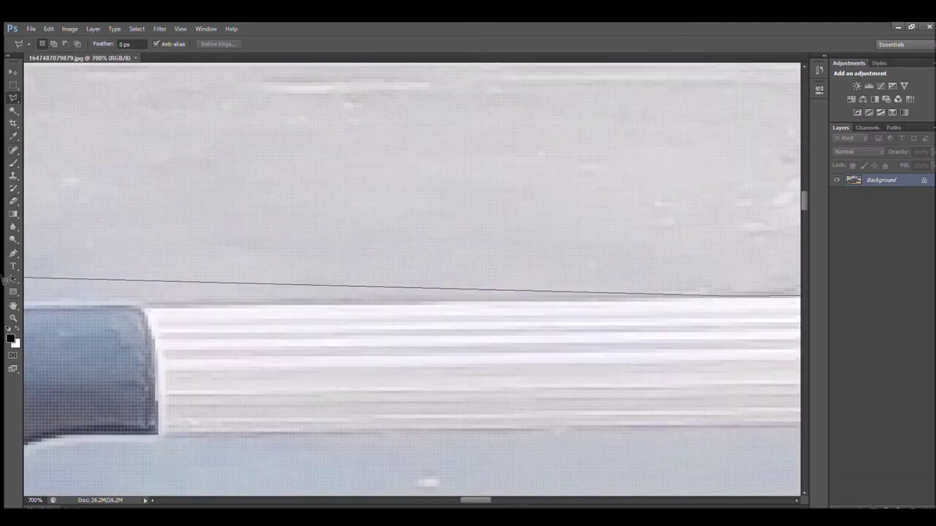
pyautogui.hscroll(-5, 332, 310)
pyautogui.click(225, 314)
pyautogui.hscroll(-5, 241, 293)
pyautogui.scroll(-5, 304, 187)
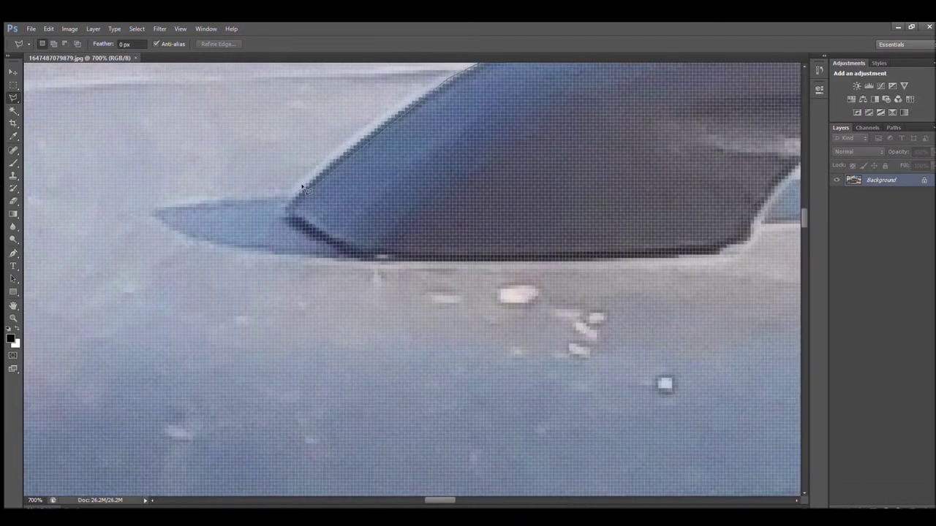
pyautogui.hscroll(8, 241, 201)
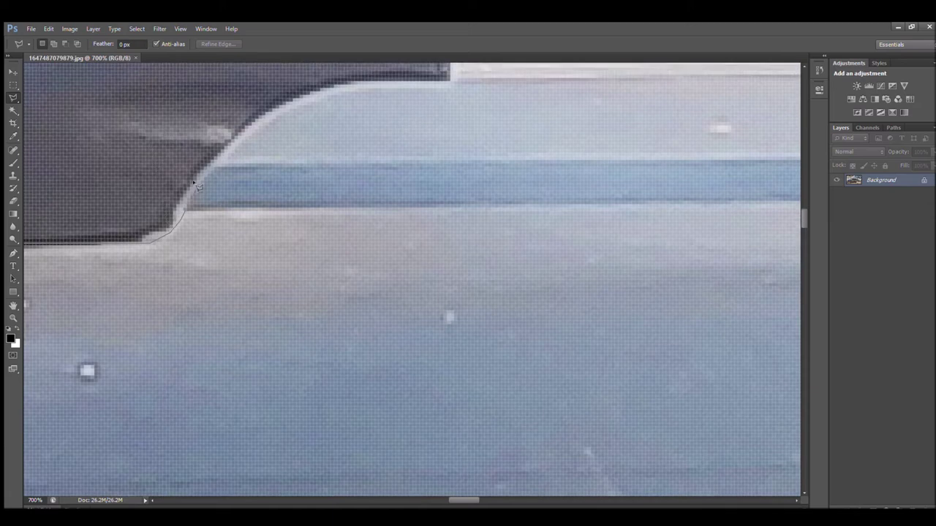
pyautogui.hscroll(4, 511, 183)
pyautogui.scroll(3, 585, 292)
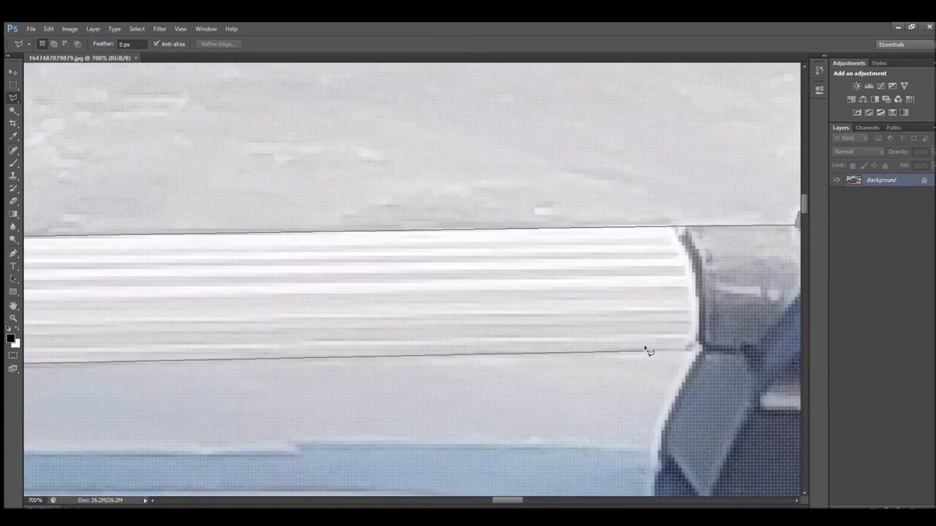
pyautogui.scroll(-5, 676, 395)
pyautogui.hscroll(5, 658, 292)
pyautogui.click(318, 270)
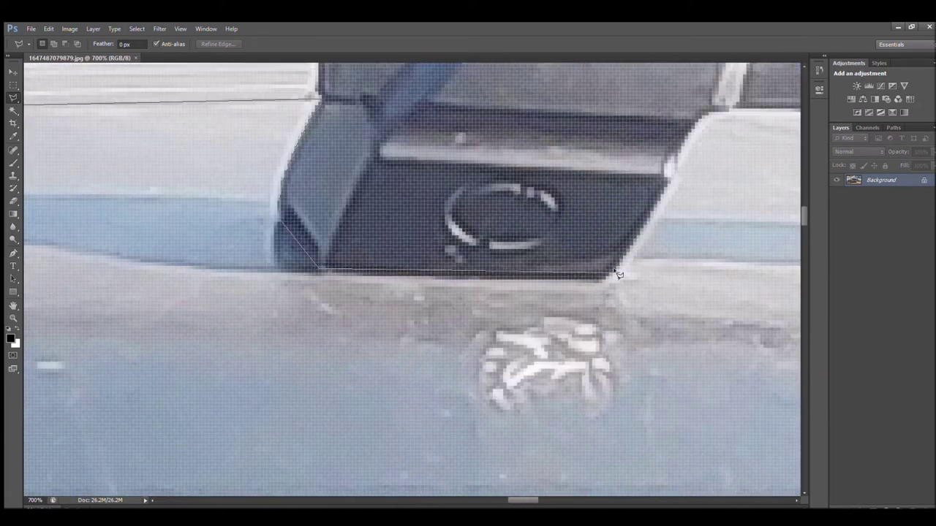
pyautogui.hscroll(5, 708, 119)
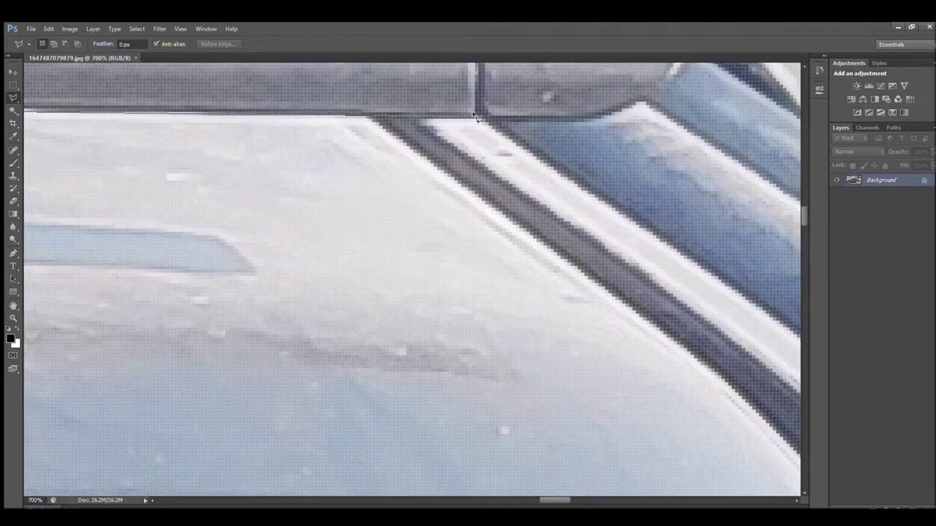
pyautogui.hscroll(5, 276, 244)
pyautogui.scroll(-5, 276, 243)
pyautogui.hscroll(3, 438, 241)
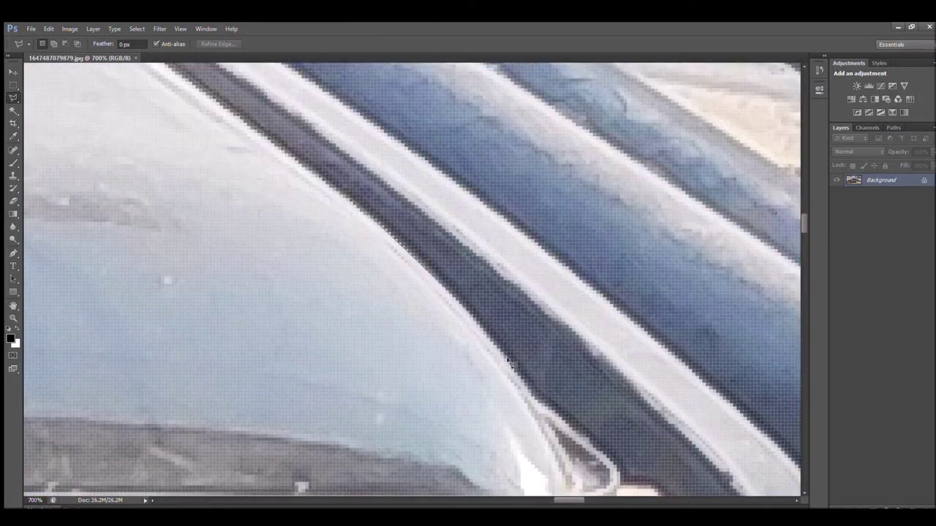
pyautogui.scroll(-3, 565, 239)
pyautogui.hscroll(-5, 474, 268)
pyautogui.hscroll(-5, 461, 285)
pyautogui.hscroll(-5, 412, 296)
pyautogui.scroll(-1, 296, 453)
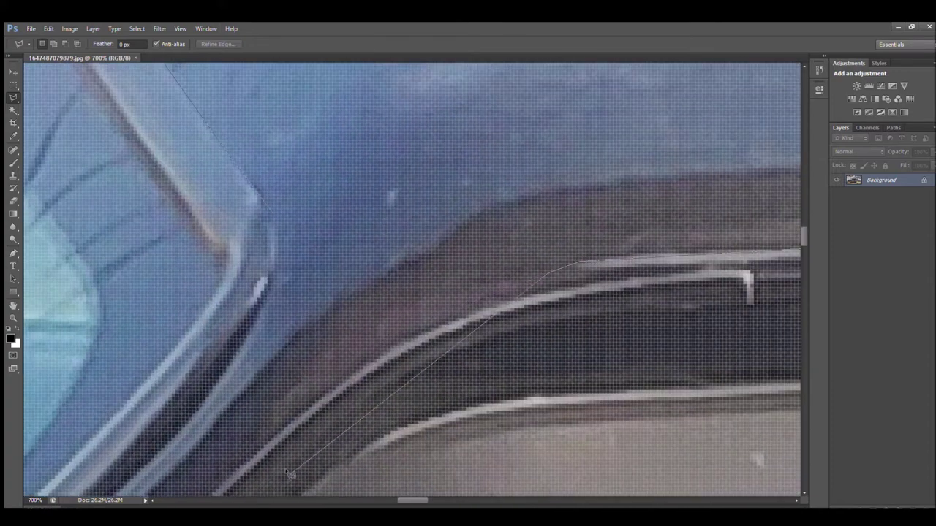
pyautogui.scroll(-2, 522, 282)
pyautogui.hscroll(-3, 439, 329)
pyautogui.hscroll(-3, 365, 366)
pyautogui.scroll(-5, 274, 417)
pyautogui.hscroll(-5, 274, 417)
pyautogui.click(255, 430)
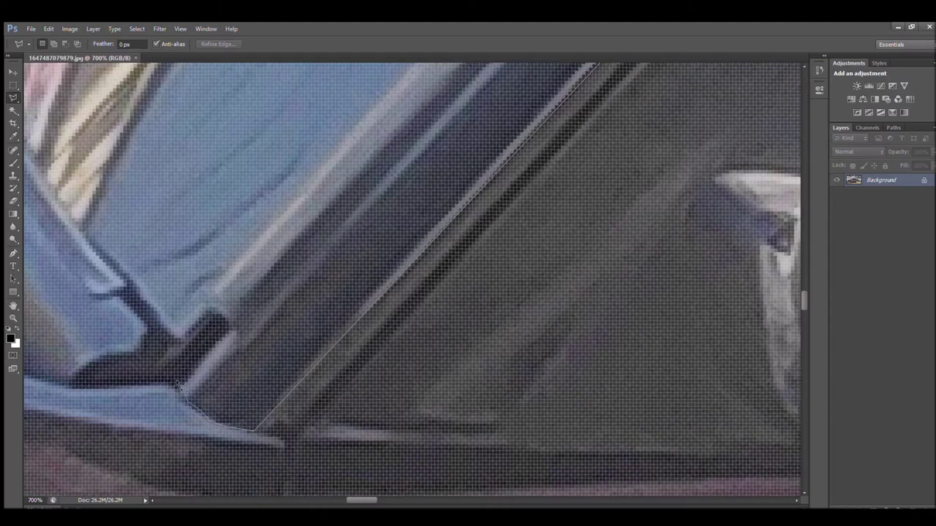
pyautogui.click(184, 391)
pyautogui.hscroll(2, 221, 479)
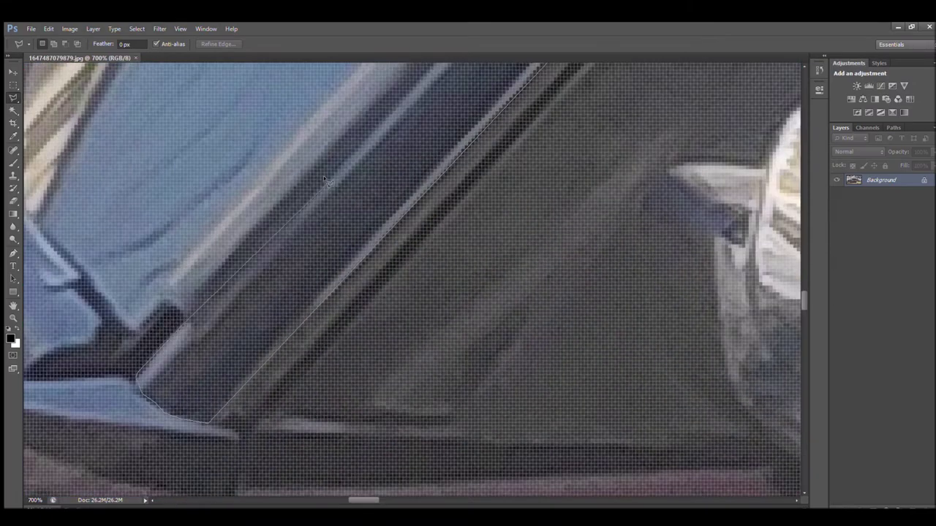
pyautogui.scroll(5, 336, 278)
pyautogui.hscroll(3, 351, 389)
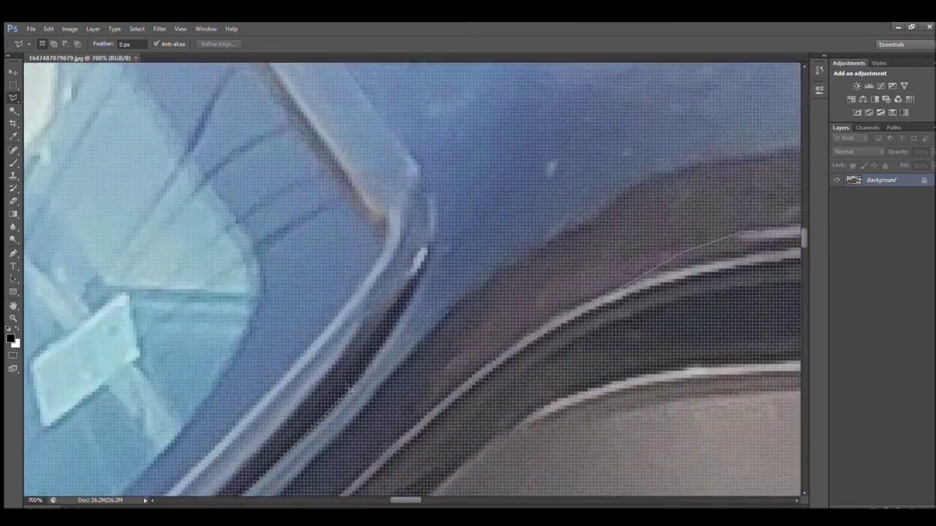
pyautogui.doubleClick(418, 163)
# Zoom out to the whole pickup and sample white as the foreground colour
pyautogui.press('z')
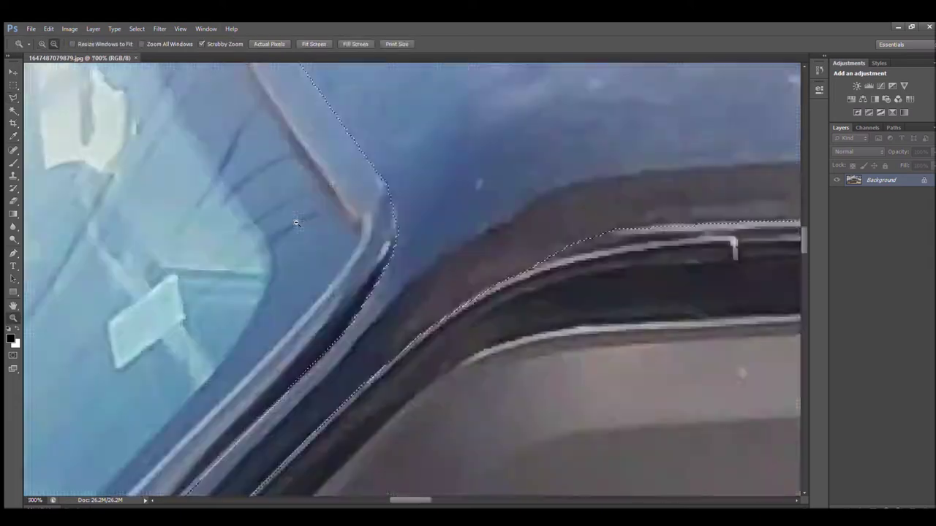
pyautogui.moveTo(418, 162); pyautogui.dragTo(295, 222)
pyautogui.press('i')
pyautogui.hotkey('ctrl', 'BackSpace')
pyautogui.click(559, 196)
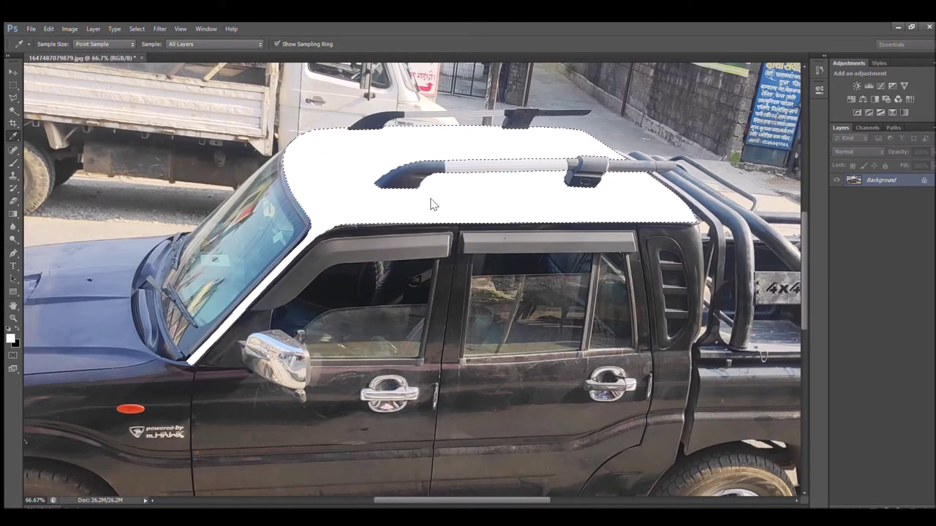
pyautogui.scroll(-1, 412, 211)
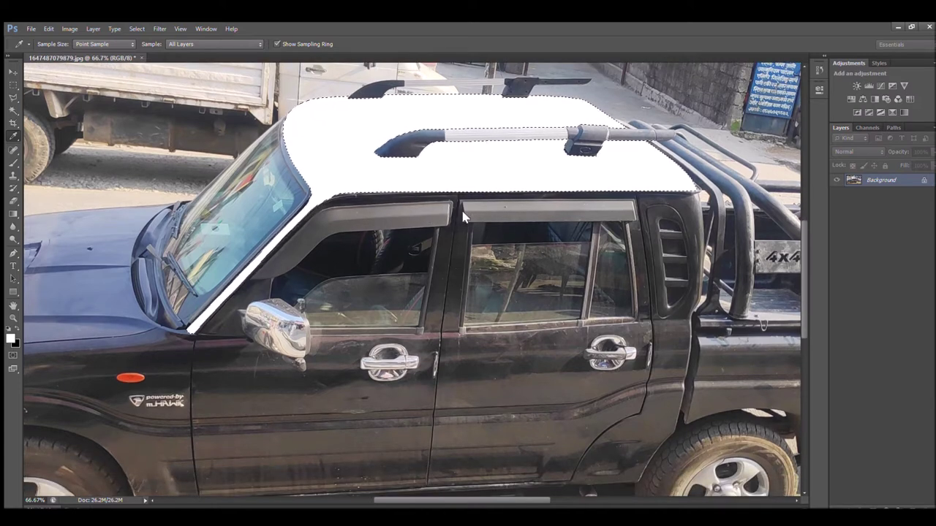
# Restore white as foreground and fill the roof selection on the roof layer
pyautogui.press('b')
pyautogui.press('x')
pyautogui.write('roof')
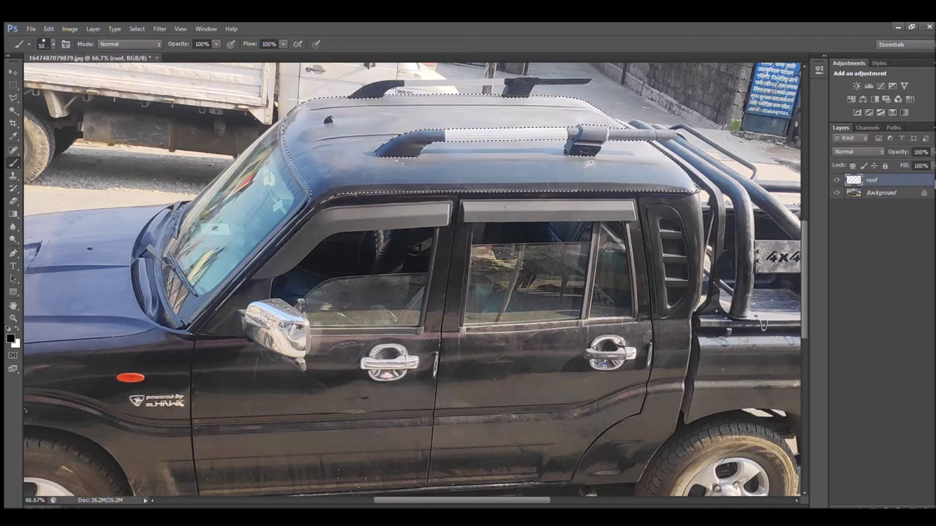
pyautogui.press('i')
pyautogui.press('x')
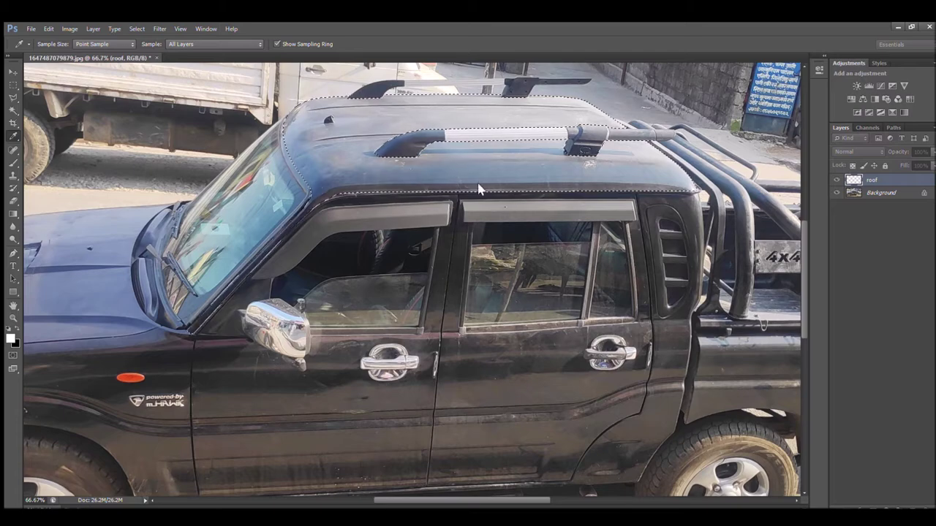
pyautogui.press('b')
pyautogui.hotkey('alt', 'BackSpace')
pyautogui.press('l')
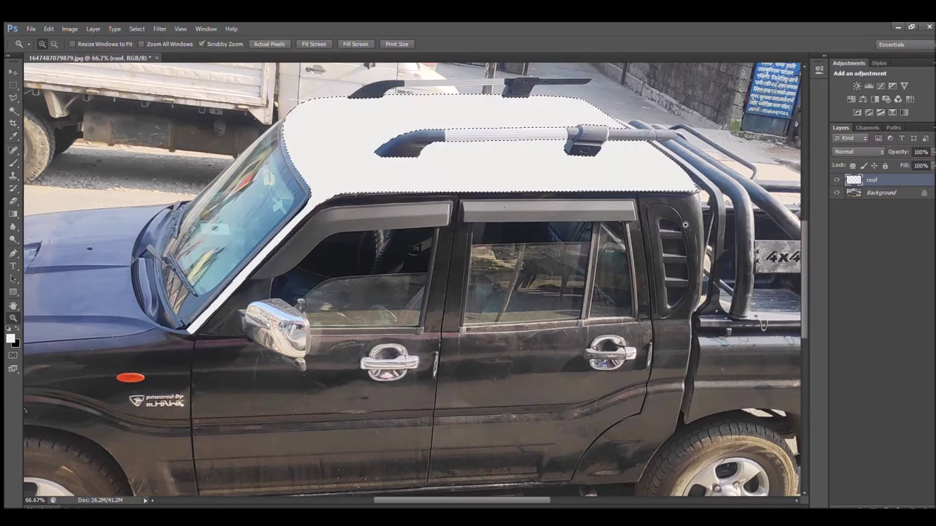
pyautogui.hotkey('ctrl', '+')
pyautogui.hotkey('ctrl', '+')
# Start a Magnetic Lasso outline on the rear door pillar and zoom in
pyautogui.click(537, 141)
pyautogui.scroll(-5, 571, 316)
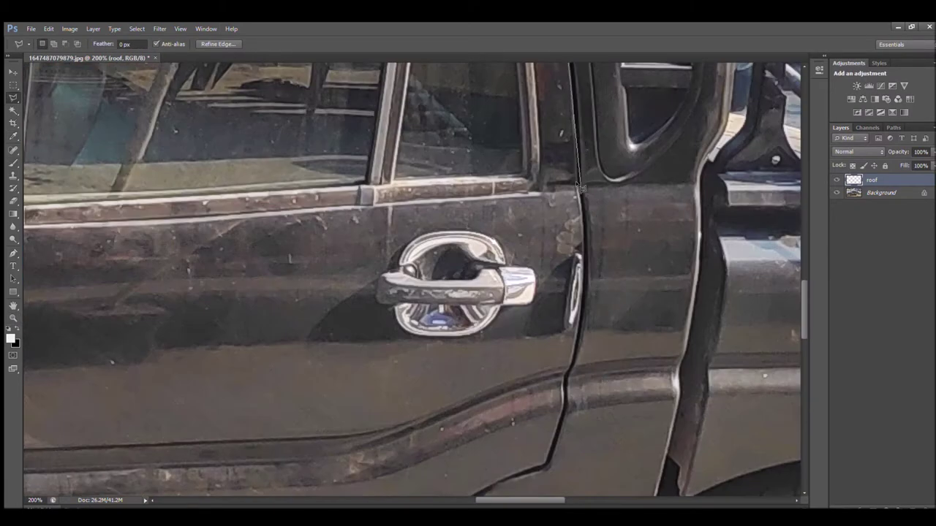
pyautogui.scroll(4, 571, 316)
pyautogui.scroll(3, 571, 316)
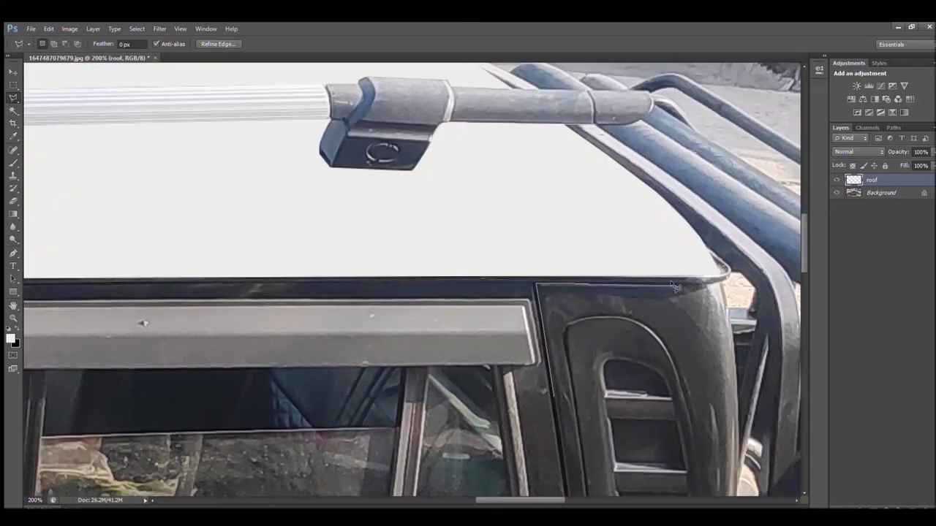
pyautogui.scroll(-4, 737, 371)
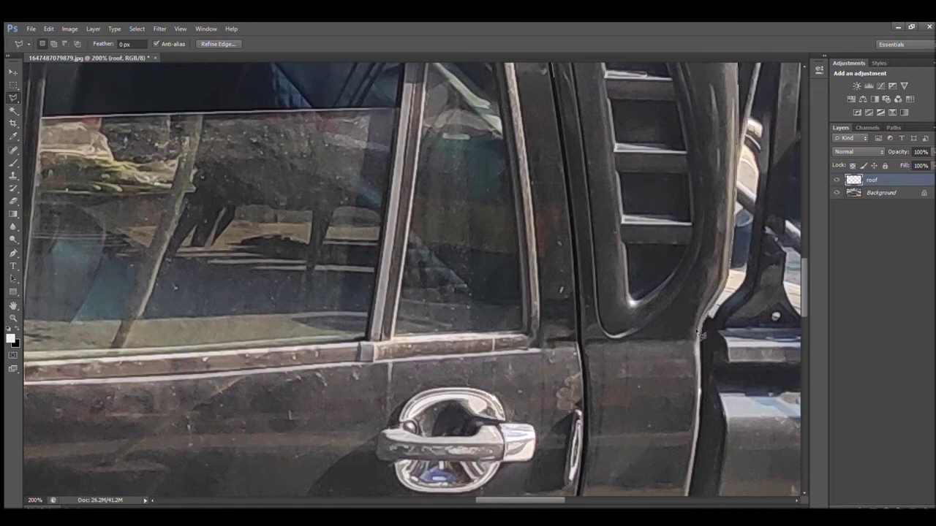
pyautogui.scroll(3, 580, 279)
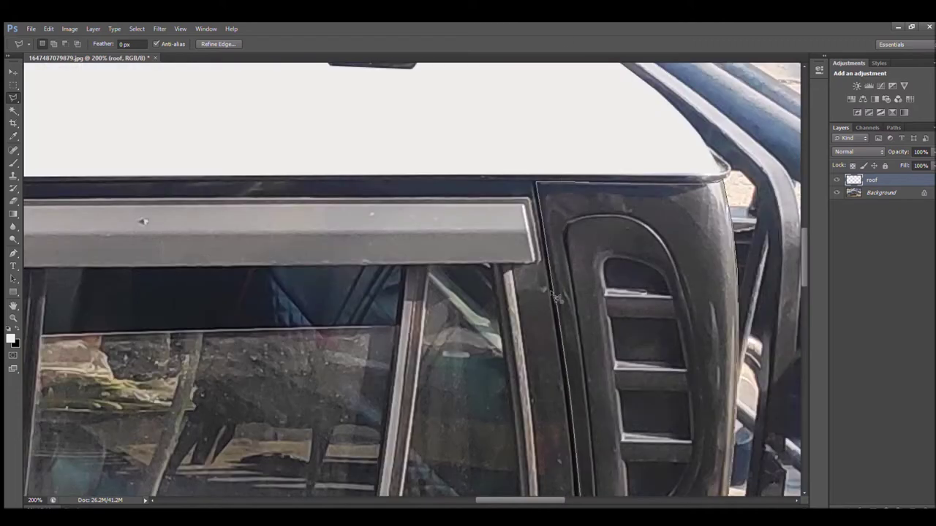
pyautogui.scroll(-1, 555, 296)
pyautogui.hotkey('ctrl', '+')
# Trace around the vent frame freehand at 800% and close the pillar selection
pyautogui.hotkey('ctrl', '+')
pyautogui.click(13, 97)
pyautogui.click(13, 98)
pyautogui.hotkey('ctrl', '+')
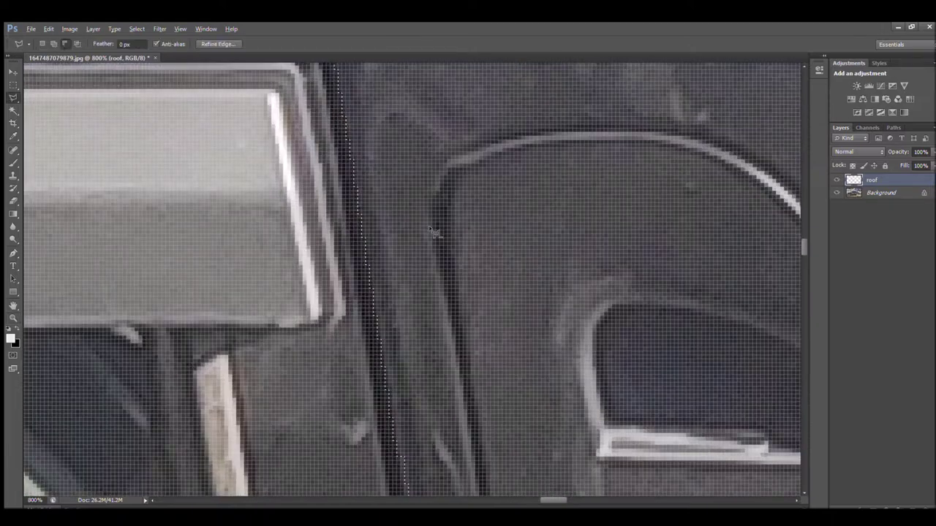
pyautogui.moveTo(434, 205)
pyautogui.mouseDown()
pyautogui.moveTo(630, 308)
pyautogui.moveTo(695, 218)
pyautogui.moveTo(503, 221)
pyautogui.moveTo(272, 271)
pyautogui.mouseUp()
pyautogui.hotkey('ctrl', '-')
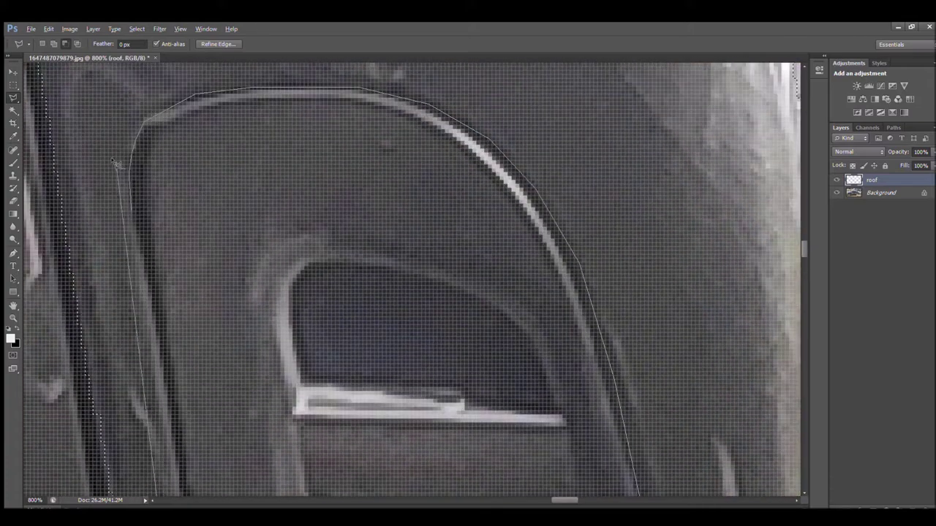
pyautogui.press('z')
pyautogui.keyDown('alt'); pyautogui.click(453, 287); pyautogui.keyUp('alt')
# Fill the rear-pillar selection around the vent with white on the roof layer
pyautogui.hotkey('alt', 'BackSpace')
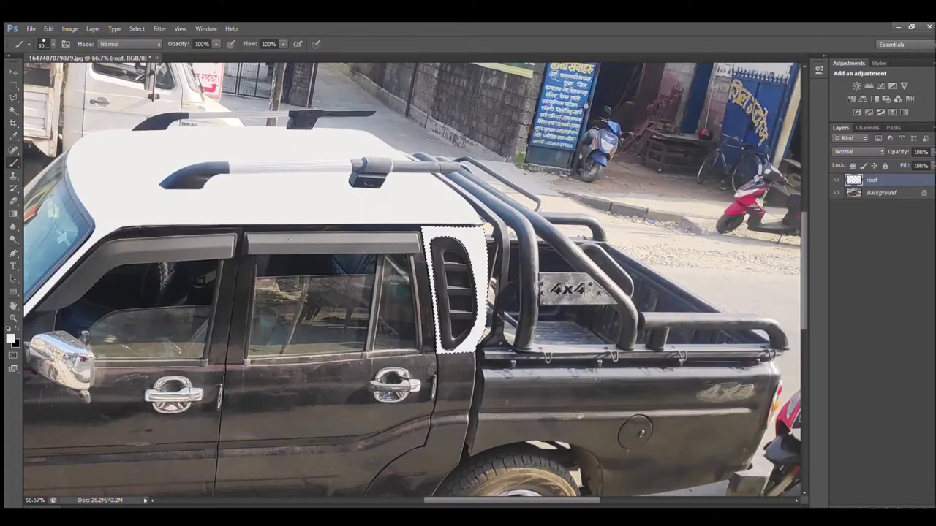
pyautogui.click(447, 275)
pyautogui.click(447, 274)
# Begin a Polygonal Lasso outline along the door pillar, anchored at the roof corner
pyautogui.press('l')
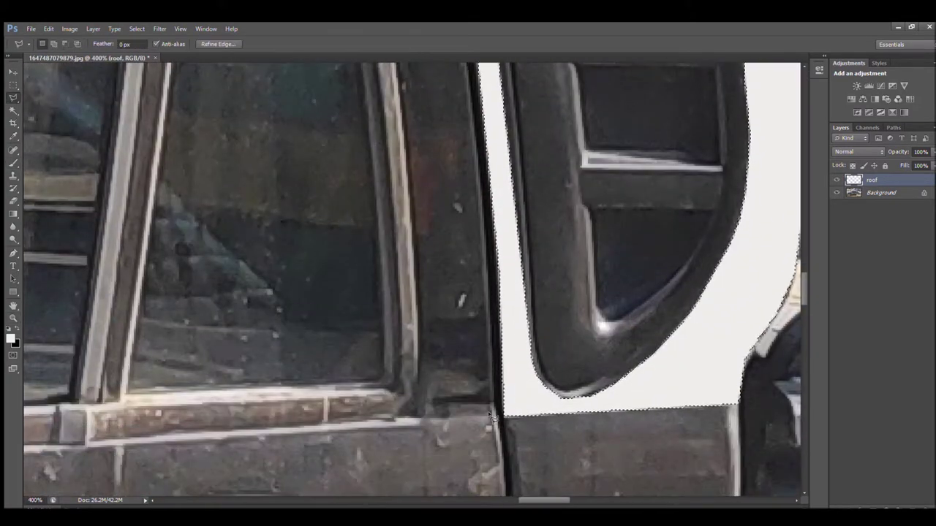
pyautogui.click(483, 249)
pyautogui.scroll(5, 451, 209)
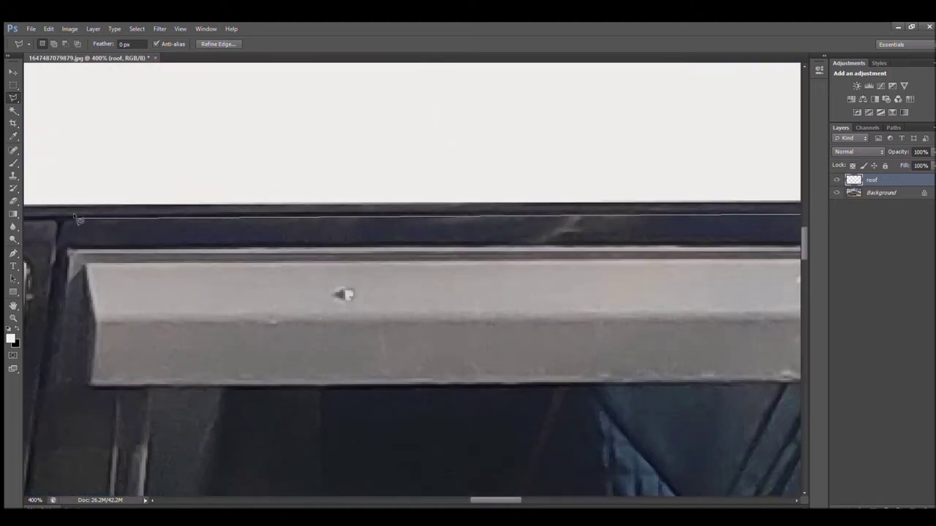
pyautogui.click(291, 219)
pyautogui.scroll(-5, 246, 402)
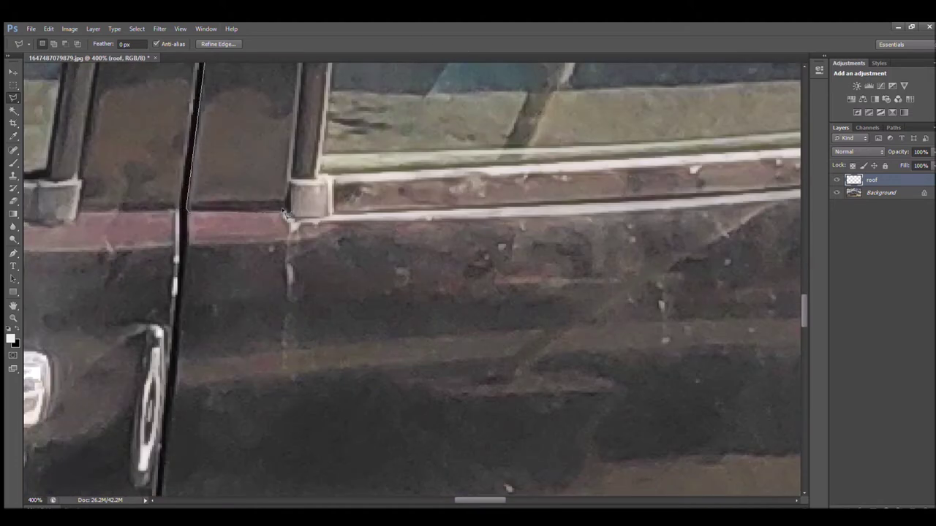
pyautogui.scroll(5, 350, 270)
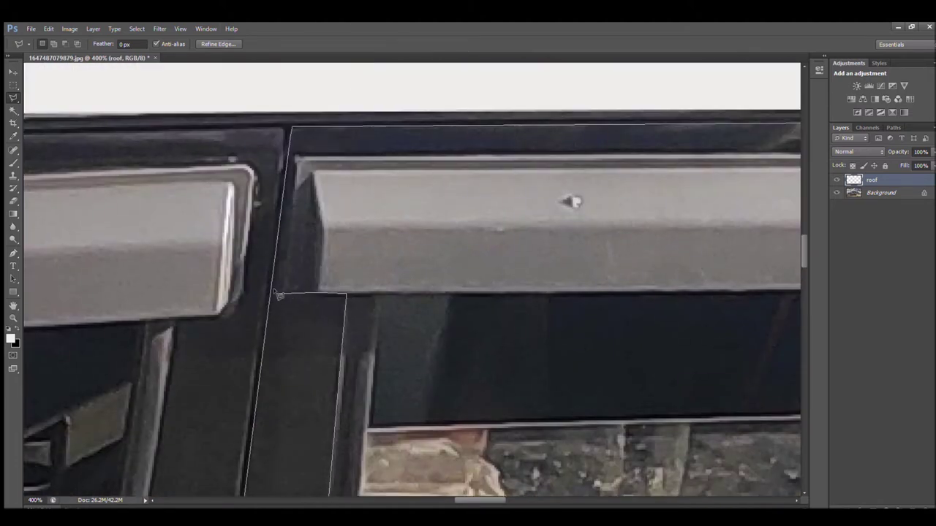
# Continue the outline along the windscreen pillar and roof edge to the door pillar top
pyautogui.hscroll(5, 472, 158)
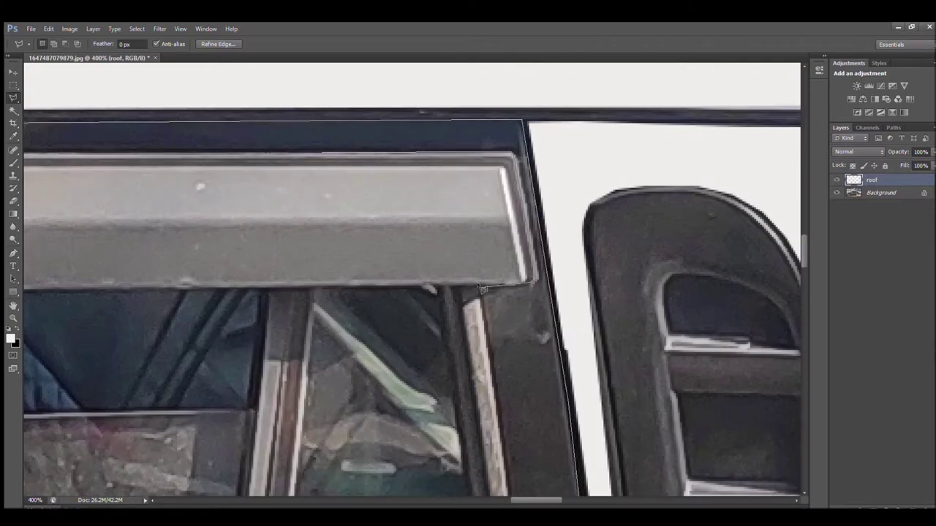
pyautogui.scroll(-5, 523, 285)
pyautogui.hscroll(5, 438, 271)
pyautogui.scroll(-5, 263, 250)
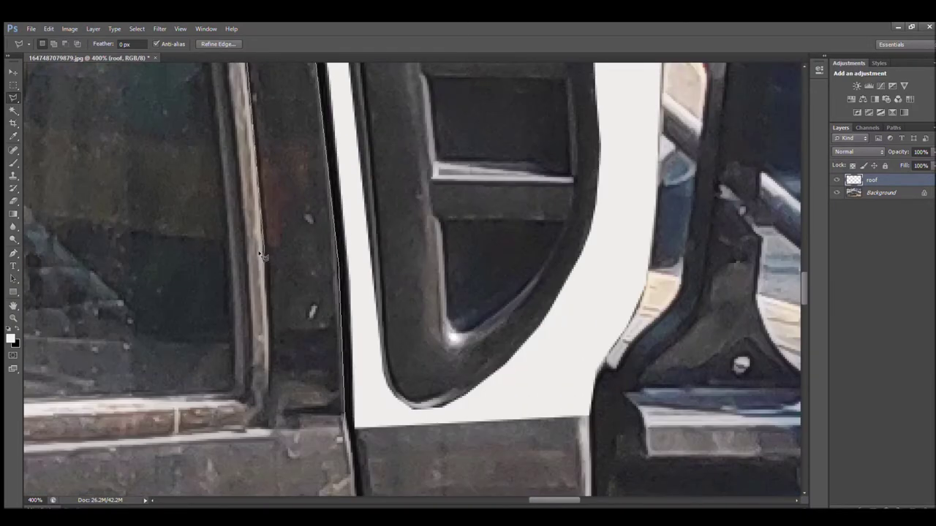
pyautogui.press('z')
pyautogui.moveTo(342, 424); pyautogui.dragTo(278, 424)
pyautogui.moveTo(365, 282); pyautogui.dragTo(409, 282)
pyautogui.press('l')
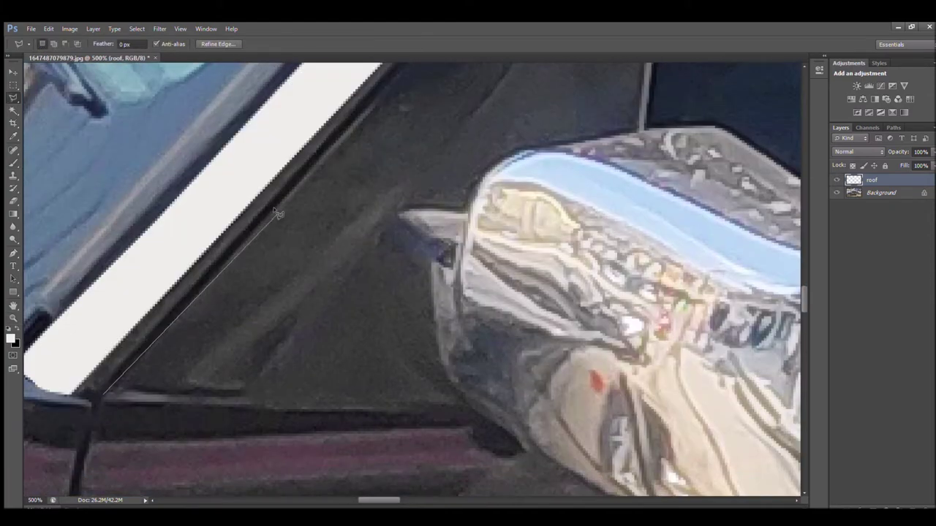
pyautogui.click(107, 390)
pyautogui.scroll(5, 512, 270)
pyautogui.hscroll(5, 439, 281)
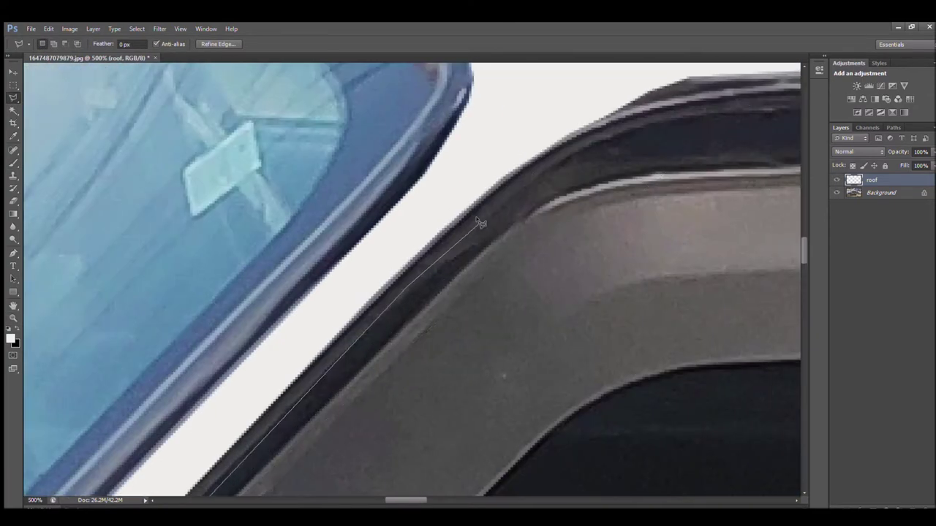
pyautogui.click(593, 142)
pyautogui.hscroll(5, 512, 125)
pyautogui.click(471, 106)
pyautogui.scroll(-5, 472, 220)
pyautogui.hscroll(3, 438, 242)
pyautogui.scroll(-5, 412, 245)
pyautogui.click(305, 223)
# Trace around the side-mirror edge and close the window-frame selection
pyautogui.scroll(5, 306, 223)
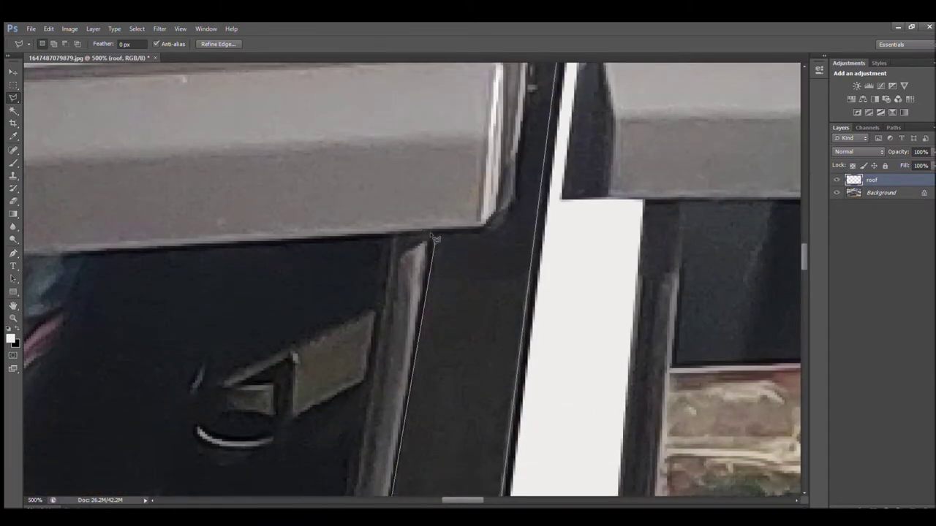
pyautogui.scroll(3, 556, 241)
pyautogui.scroll(-5, 516, 196)
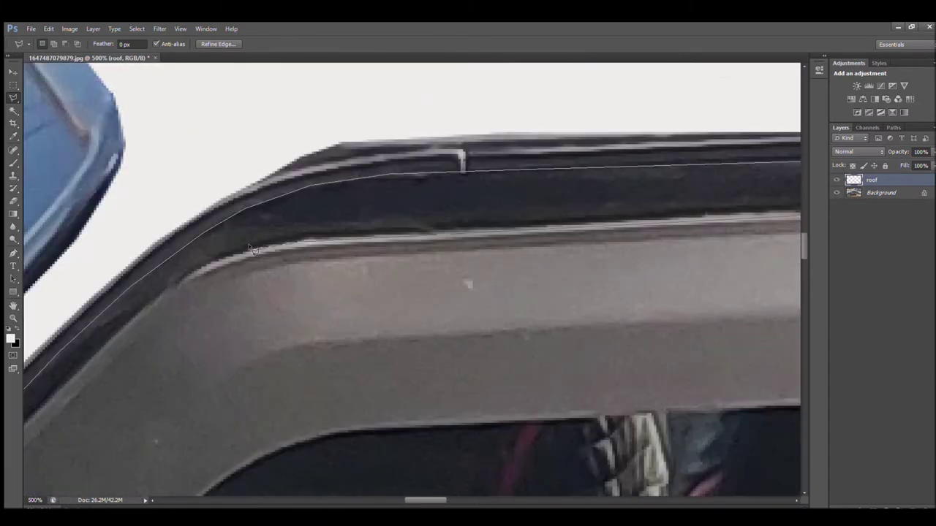
pyautogui.scroll(-5, 468, 212)
pyautogui.hscroll(-2, 407, 224)
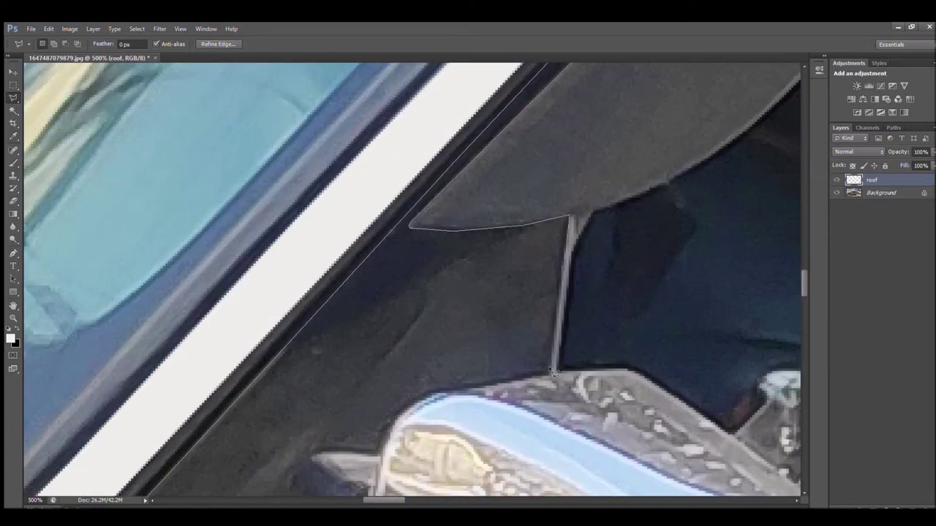
pyautogui.click(455, 388)
pyautogui.scroll(-5, 369, 207)
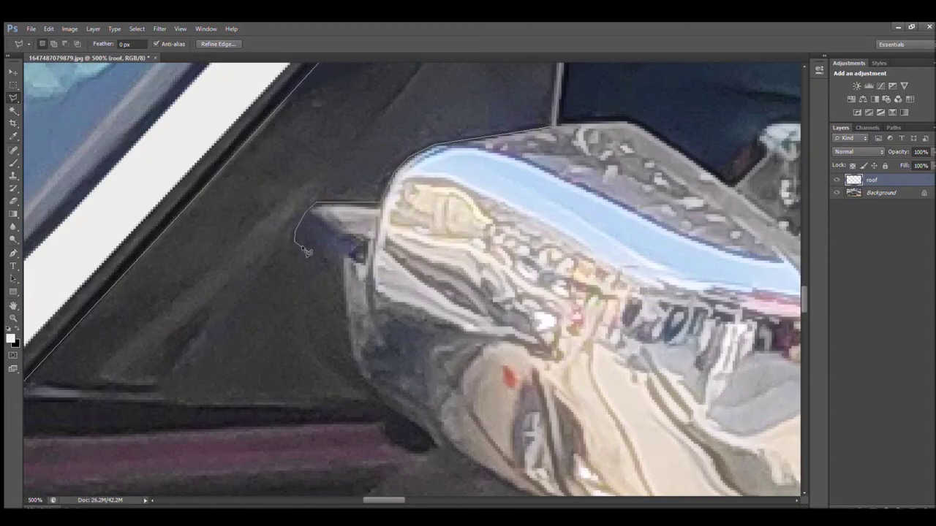
pyautogui.click(414, 423)
pyautogui.hscroll(-3, 283, 397)
pyautogui.click(256, 394)
# Fill the window-frame selection with white and deselect it
pyautogui.hotkey('ctrl', '-')
pyautogui.hotkey('ctrl', '-')
pyautogui.press('z')
pyautogui.hotkey('ctrl', '-')
pyautogui.hotkey('ctrl', '-')
pyautogui.hotkey('ctrl', '-')
pyautogui.hotkey('alt', 'BackSpace')
pyautogui.hotkey('ctrl', 'd')
# Outline the roof rail strip and lower the roof layer's fill to 85%
pyautogui.hotkey('ctrl', '-')
pyautogui.scroll(5, 287, 166)
pyautogui.press('l')
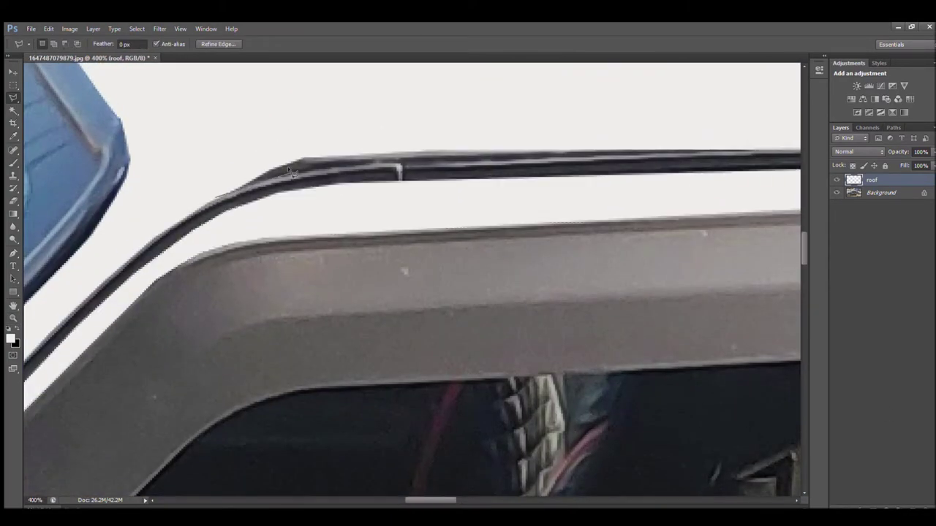
pyautogui.doubleClick(767, 146)
pyautogui.press('z')
pyautogui.hotkey('ctrl', '-')
pyautogui.hotkey('ctrl', '-')
pyautogui.hotkey('ctrl', '-')
pyautogui.scroll(-1, 424, 501)
pyautogui.hotkey('ctrl', '-')
pyautogui.hotkey('ctrl', '-')
pyautogui.hotkey('ctrl', '+')
pyautogui.hotkey('ctrl', '+')
pyautogui.hotkey('ctrl', '+')
pyautogui.hotkey('ctrl', '-')
pyautogui.hotkey('ctrl', '-')
pyautogui.moveTo(932, 165); pyautogui.dragTo(933, 167)
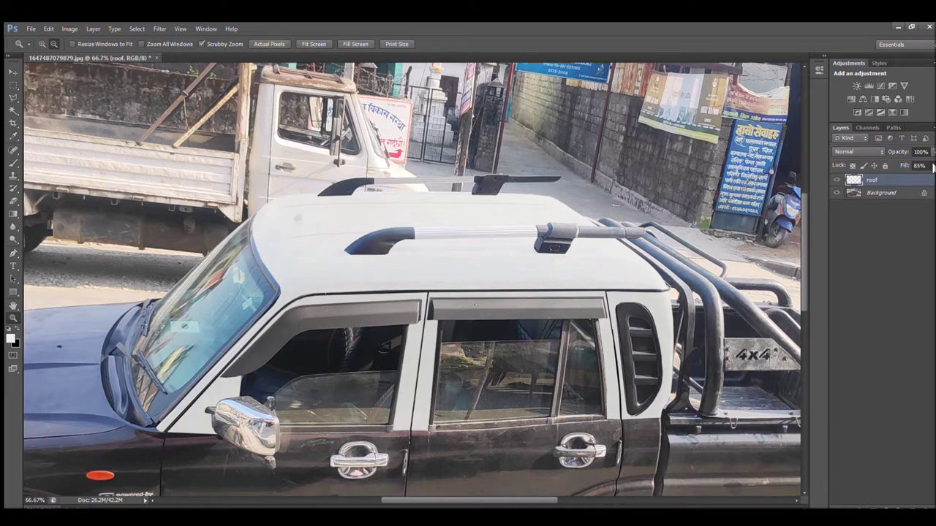
# Set the roof layer's fill to 85% and lasso the white strip beside the side mirror
pyautogui.scroll(-2, 145, 434)
pyautogui.hotkey('ctrl', '0')
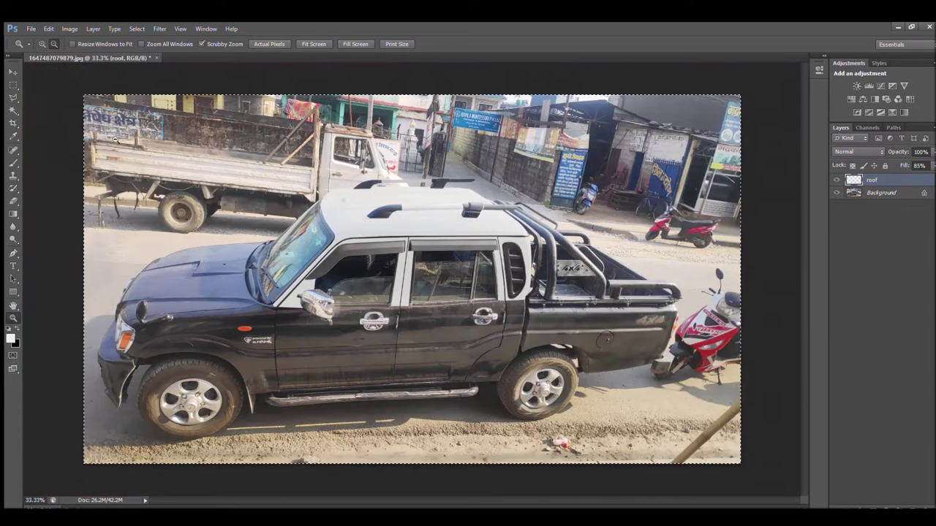
pyautogui.moveTo(312, 303); pyautogui.dragTo(409, 302)
pyautogui.click(14, 98)
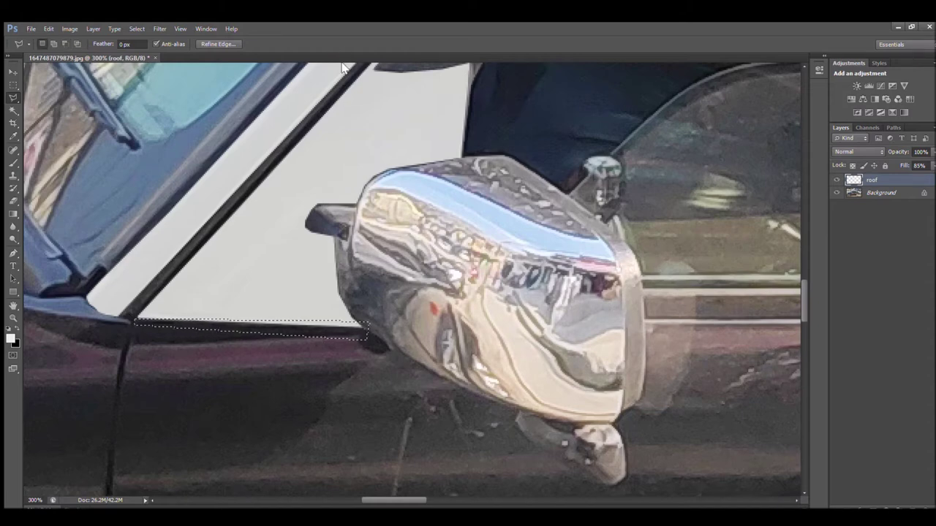
# Erase the stray white sliver by the mirror, then add a new empty layer
pyautogui.press('e')
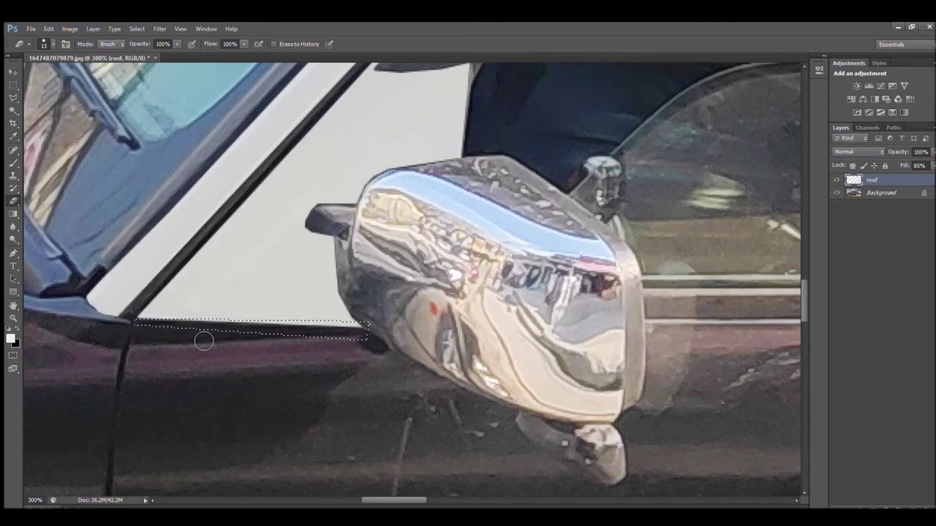
pyautogui.press('l')
pyautogui.press('e')
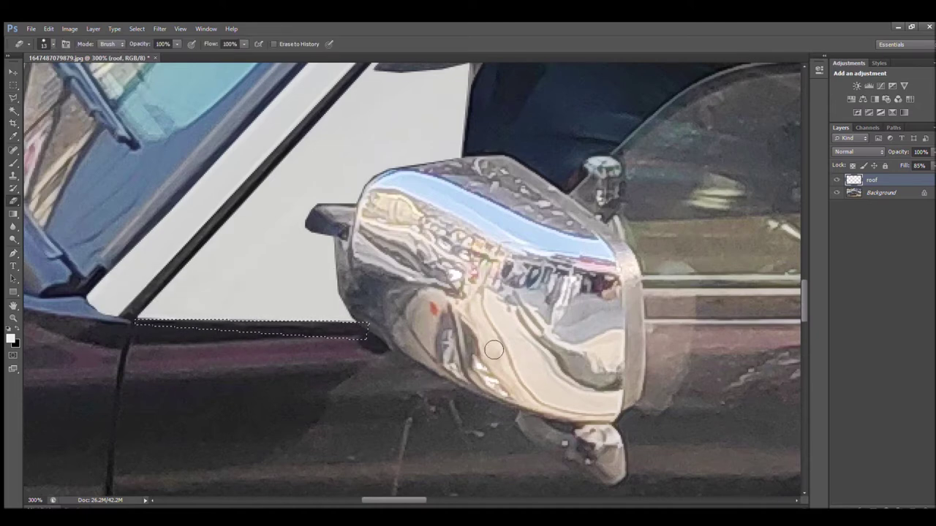
pyautogui.press('z')
pyautogui.hotkey('ctrl', '-')
pyautogui.hotkey('ctrl', '-')
pyautogui.hotkey('ctrl', '-')
pyautogui.hotkey('ctrl', '-')
pyautogui.moveTo(439, 500); pyautogui.dragTo(499, 500)
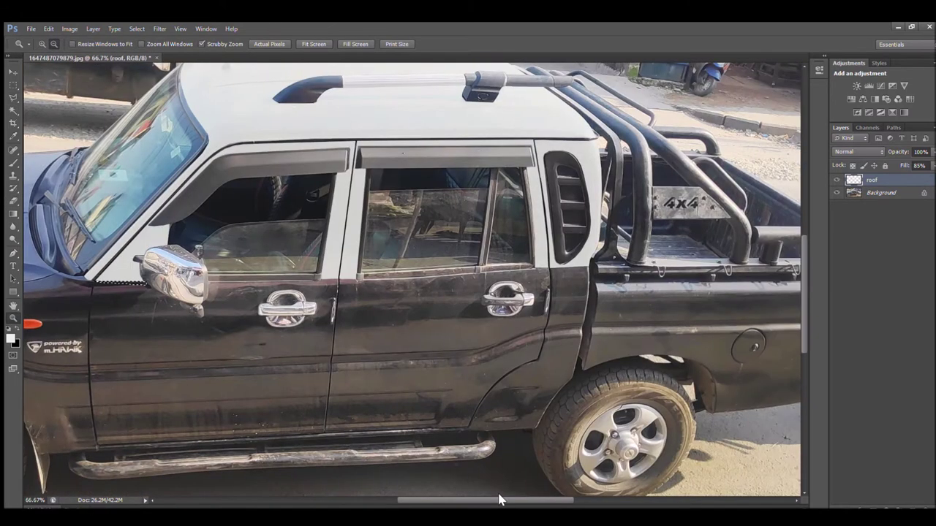
pyautogui.hotkey('ctrl', 'shift', 'alt', 'n')
pyautogui.write('windows rain gua')
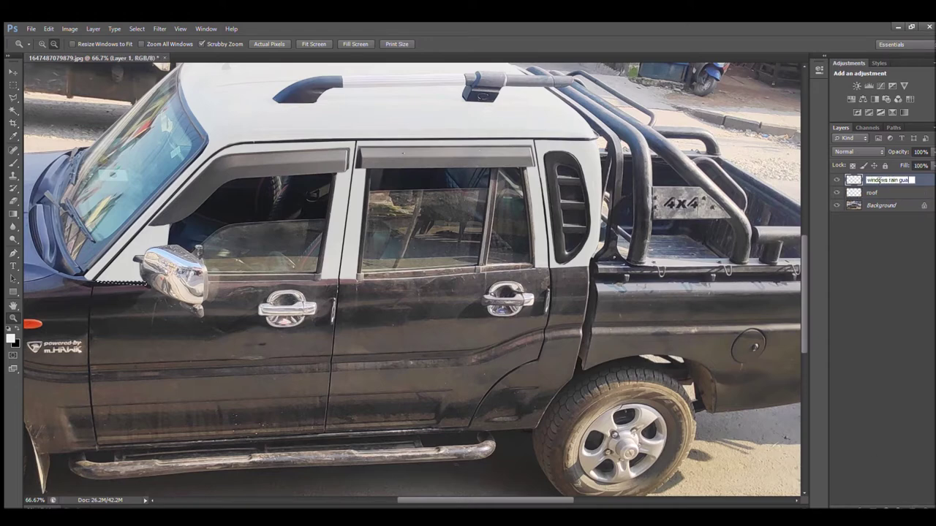
# Name the new layer 'windows rain guard' and zoom in on the front rain guard
pyautogui.write('rd')
pyautogui.press('Return')
pyautogui.click(166, 221)
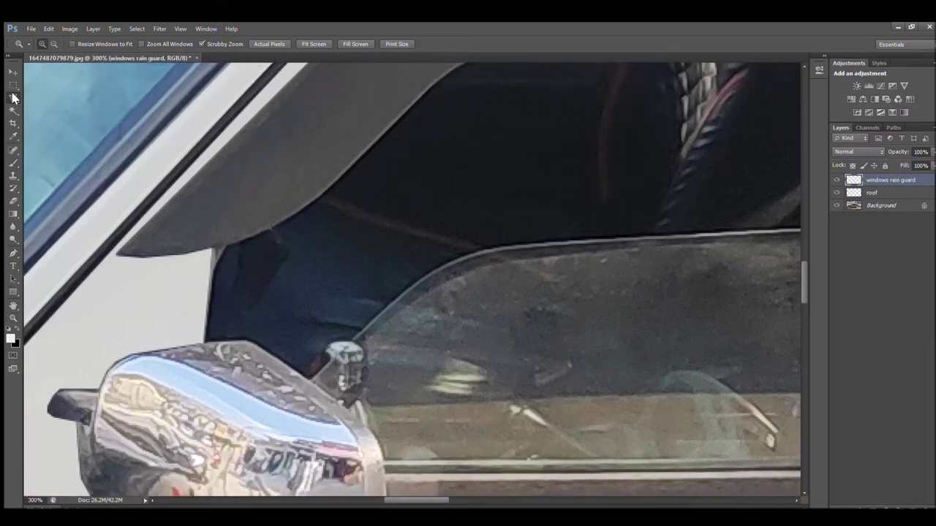
pyautogui.hotkey('ctrl', '1')
pyautogui.press('w')
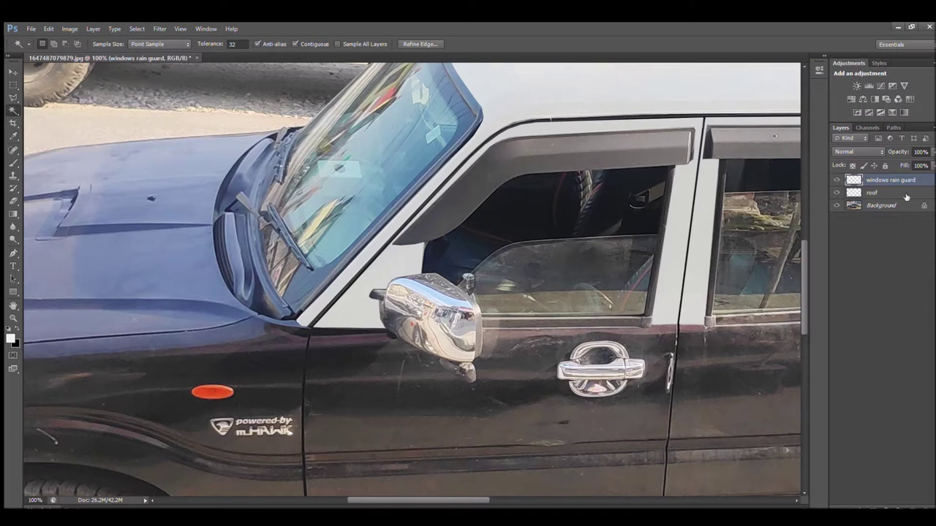
pyautogui.click(906, 204)
pyautogui.press('z')
pyautogui.click(440, 228)
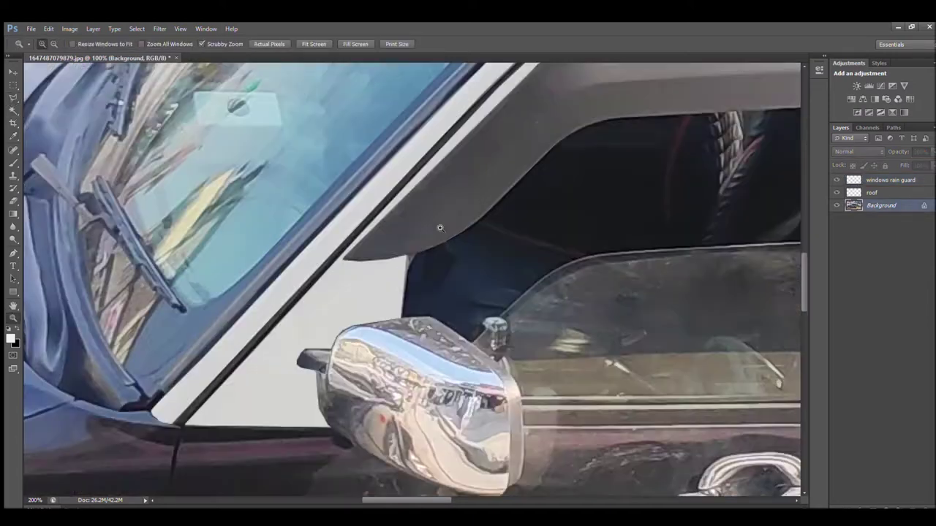
pyautogui.click(440, 228)
pyautogui.press('l')
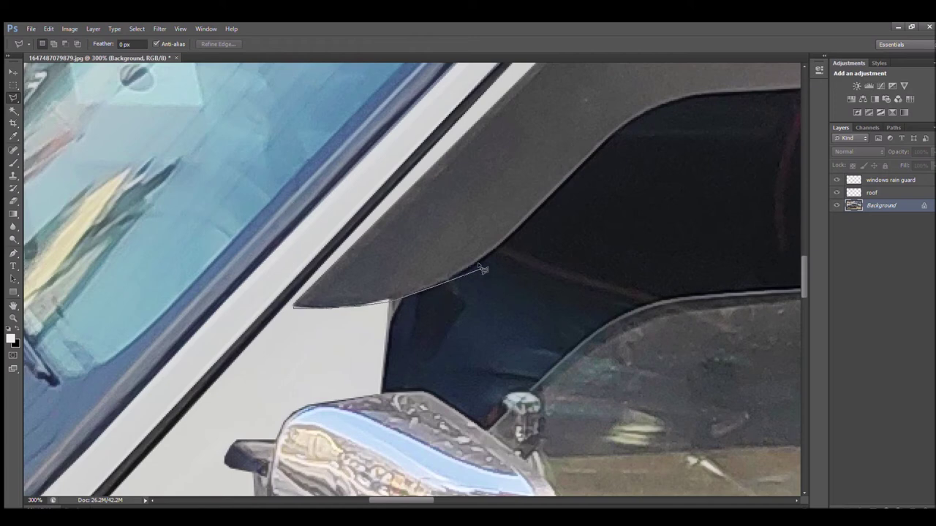
# Lasso the front rain guard, test-fill it with black, then deselect
pyautogui.moveTo(618, 121); pyautogui.dragTo(204, 138)
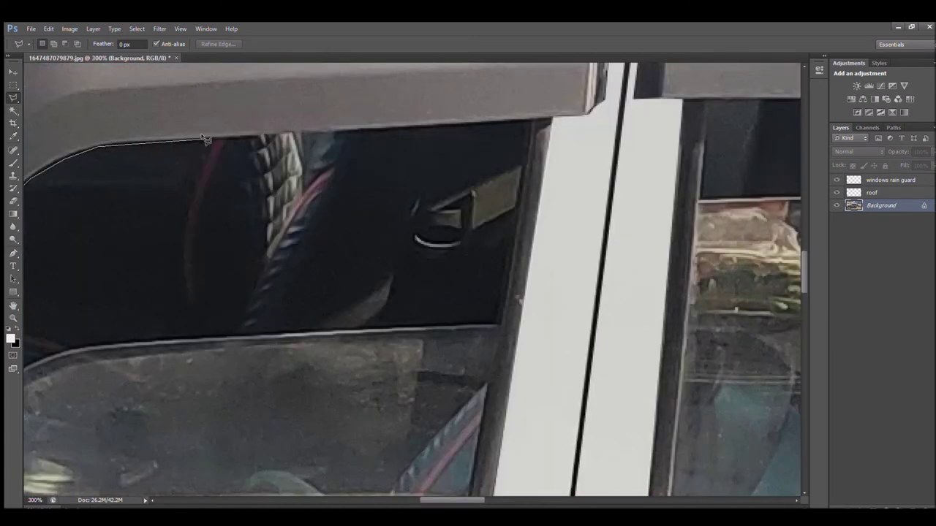
pyautogui.moveTo(579, 117)
pyautogui.mouseDown()
pyautogui.moveTo(614, 287)
pyautogui.moveTo(170, 298)
pyautogui.mouseUp()
pyautogui.moveTo(106, 319); pyautogui.dragTo(111, 317)
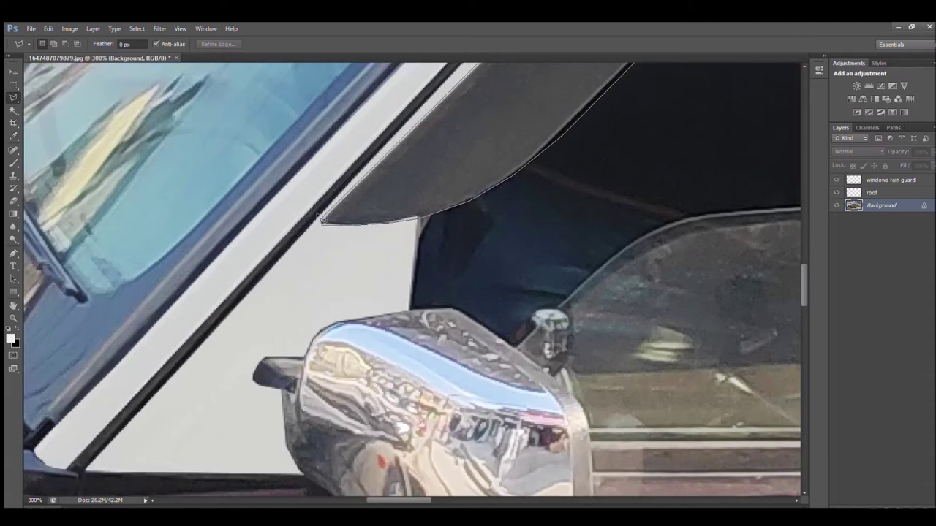
pyautogui.press('b')
pyautogui.hotkey('ctrl', '1')
pyautogui.press('d')
pyautogui.hotkey('alt', 'BackSpace')
pyautogui.hotkey('ctrl', 'd')
# Outline the rear rain guard with the Polygonal Lasso and fill it with black
pyautogui.hotkey('shift', 'l')
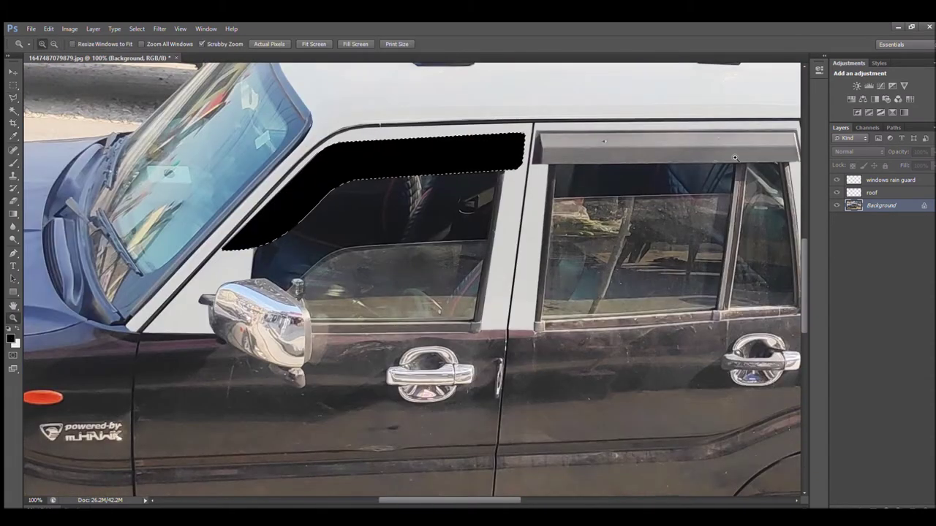
pyautogui.hotkey('ctrl', '+')
pyautogui.hotkey('ctrl', '+')
pyautogui.click(600, 168)
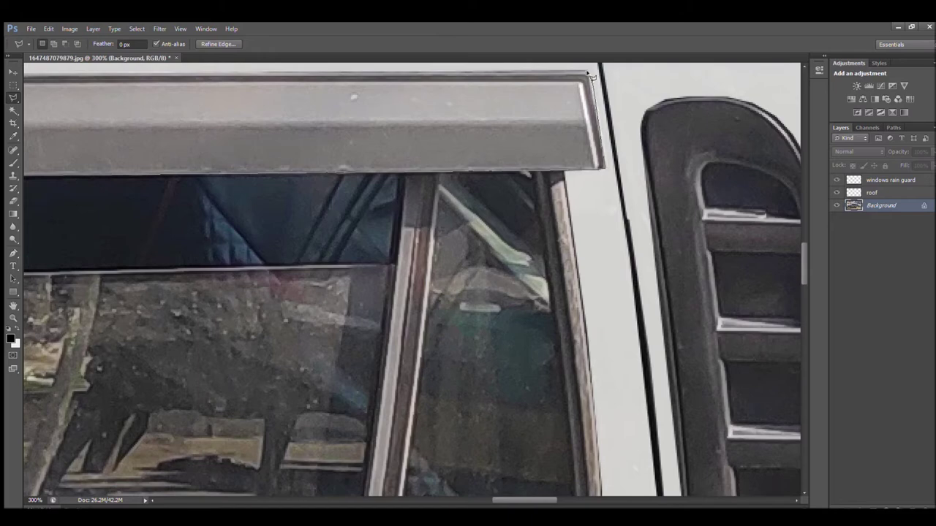
pyautogui.click(594, 77)
pyautogui.press('b')
pyautogui.hotkey('ctrl', '-')
pyautogui.hotkey('alt', 'BackSpace')
pyautogui.press('z')
pyautogui.press('x')
pyautogui.hotkey('ctrl', '-')
pyautogui.hotkey('ctrl', '-')
pyautogui.hotkey('ctrl', 'z')
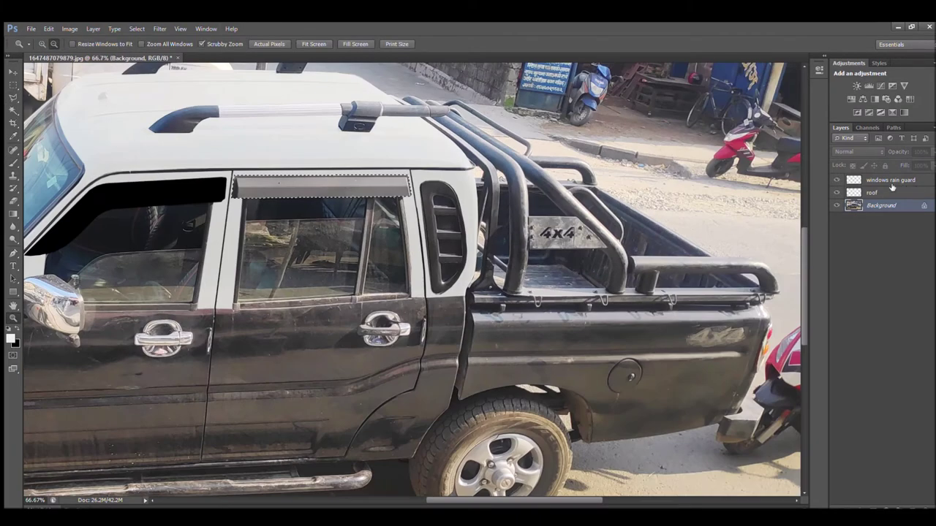
pyautogui.hotkey('ctrl', 'BackSpace')
# Undo the test fills, activate the 'windows rain guard' layer and zoom to 300%
pyautogui.press('w')
pyautogui.click(161, 189)
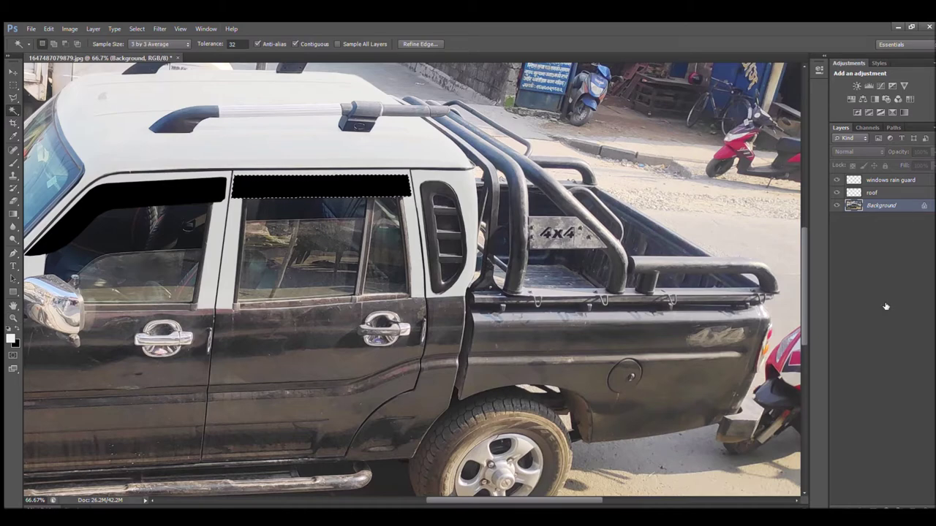
pyautogui.hotkey('ctrl', 'alt', 'z')
pyautogui.hotkey('ctrl', 'alt', 'z')
pyautogui.click(891, 180)
pyautogui.press('z')
pyautogui.moveTo(212, 178)
pyautogui.mouseDown()
pyautogui.moveTo(483, 497)
pyautogui.moveTo(527, 500)
pyautogui.mouseUp()
pyautogui.press('l')
pyautogui.hscroll(-5, 227, 159)
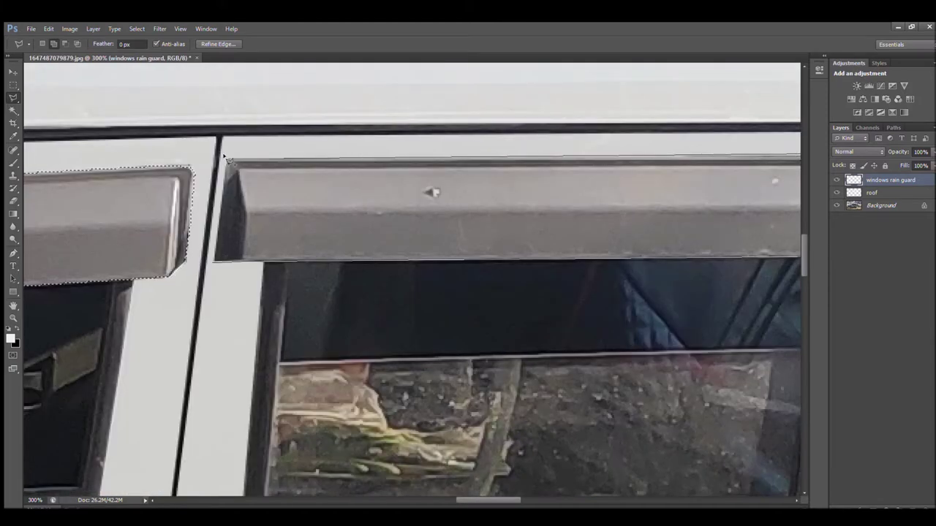
# Close the rain guard outline, fill it black and lower the layer fill to 48%
pyautogui.click(214, 261)
pyautogui.hotkey('ctrl', '0')
pyautogui.press('d')
pyautogui.press('b')
pyautogui.hotkey('alt', 'BackSpace')
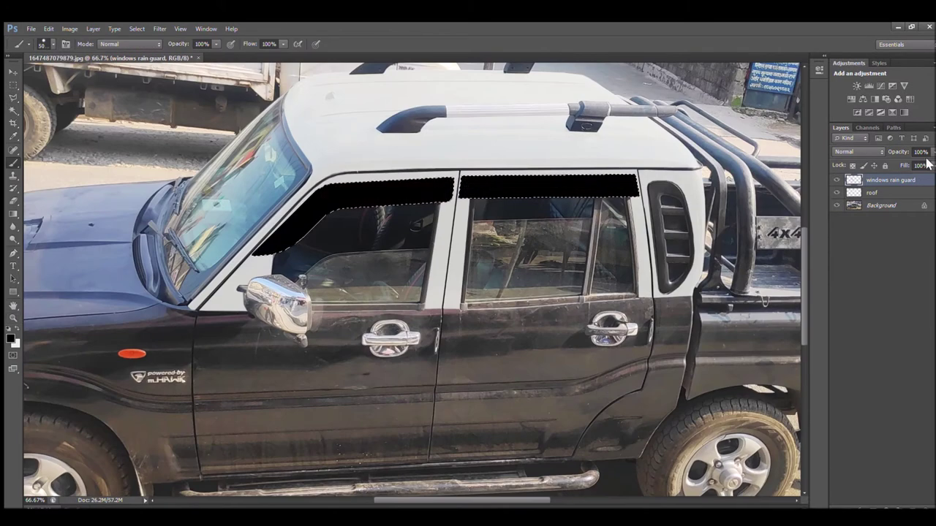
pyautogui.press('i')
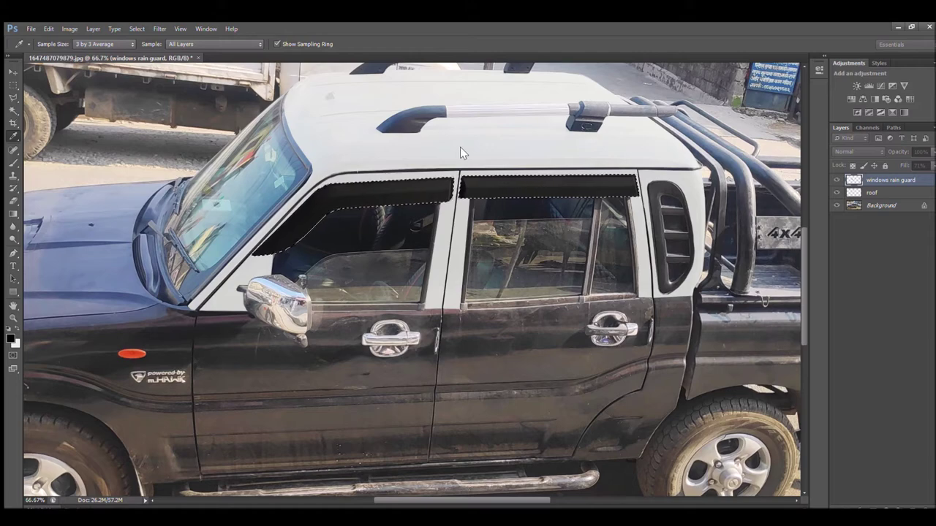
pyautogui.press('b')
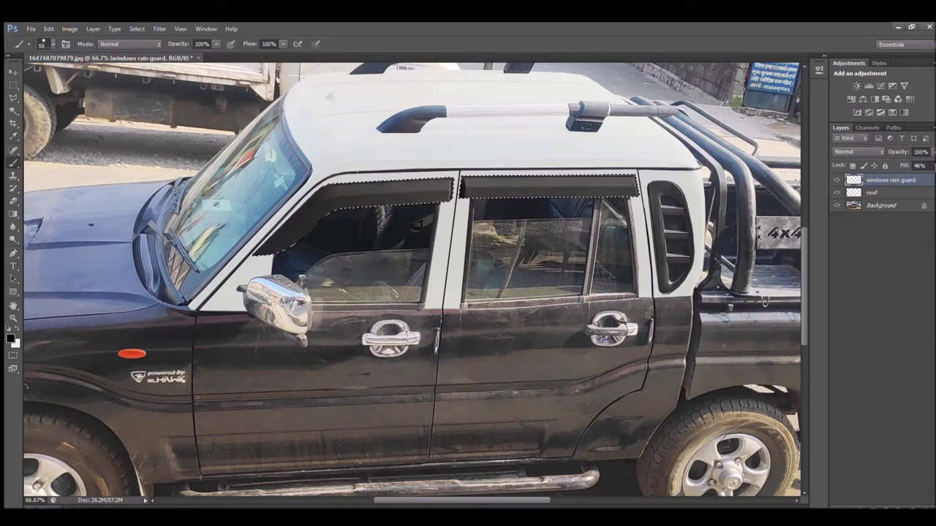
# Zoom out to the whole image, select all, and add a new layer
pyautogui.press('z')
pyautogui.hotkey('ctrl', '-')
pyautogui.hotkey('ctrl', '-')
pyautogui.hotkey('ctrl', 'a')
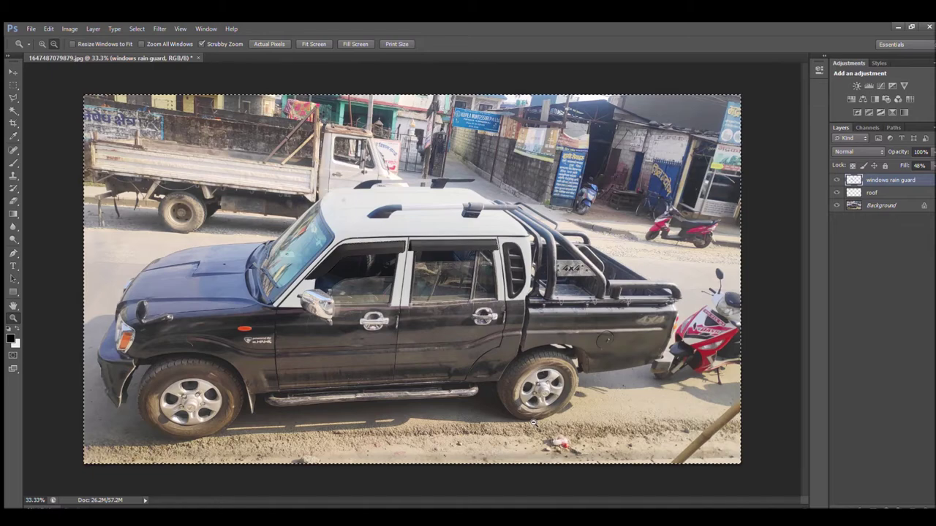
pyautogui.hotkey('ctrl', 'shift', 'alt', 'n')
# Name the new layer 'bonut' and trace the bonnet outline with the lasso at 200%
pyautogui.write('bonut')
pyautogui.press('Return')
pyautogui.scroll(4, 343, 305)
pyautogui.press('l')
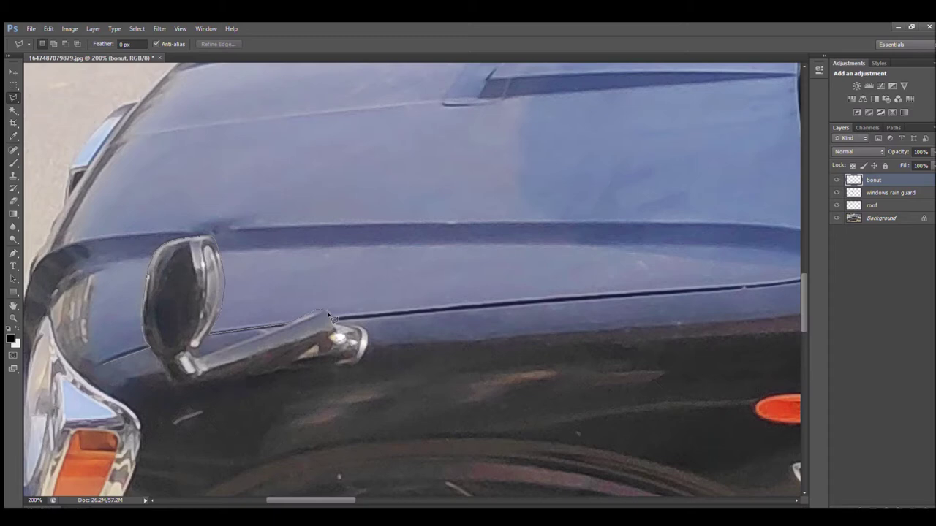
pyautogui.hscroll(3, 638, 285)
pyautogui.moveTo(780, 253); pyautogui.dragTo(496, 253)
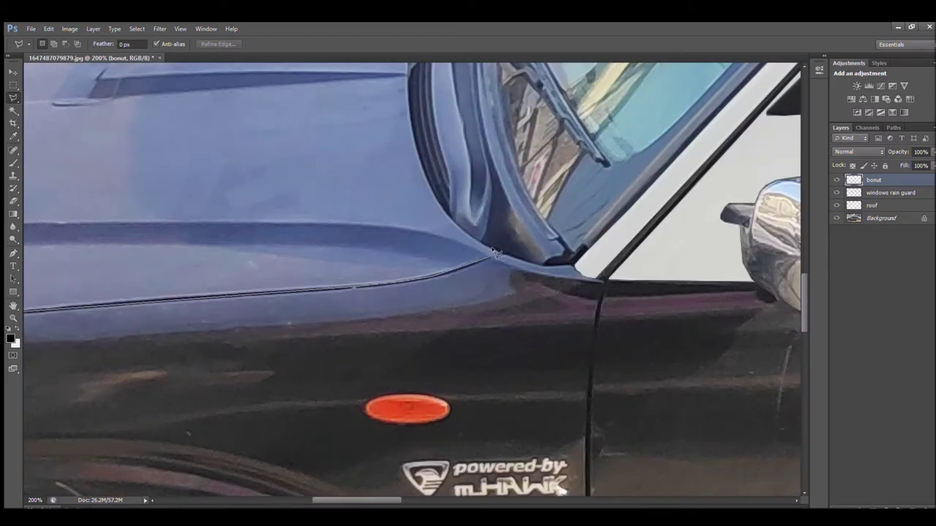
pyautogui.scroll(5, 423, 384)
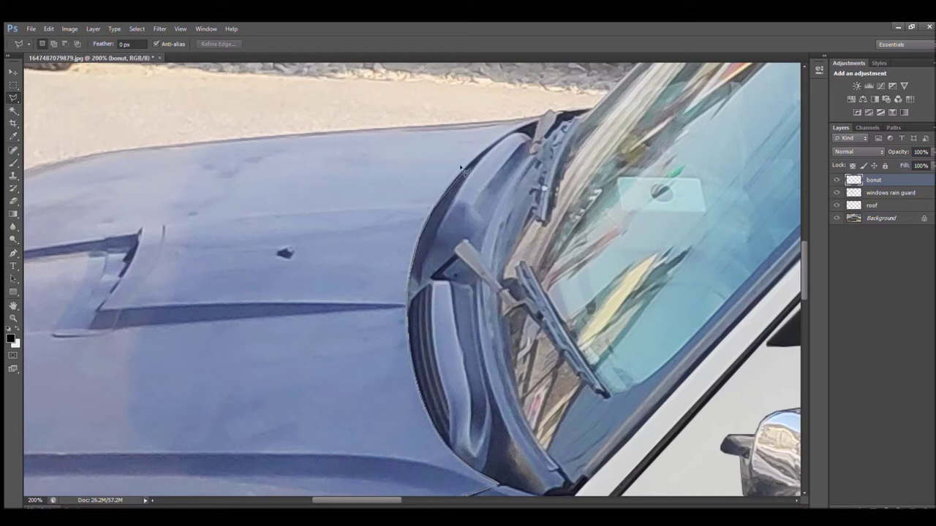
pyautogui.hscroll(-5, 261, 157)
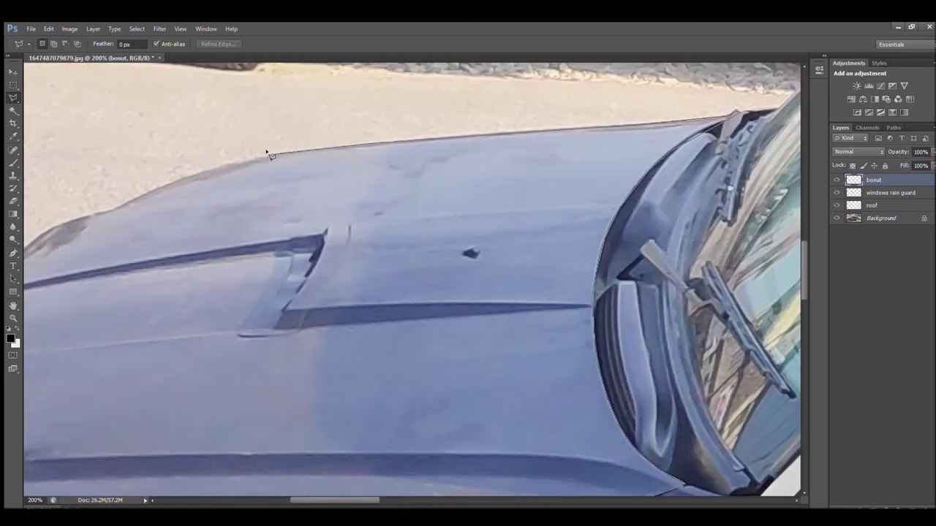
pyautogui.hscroll(-5, 246, 231)
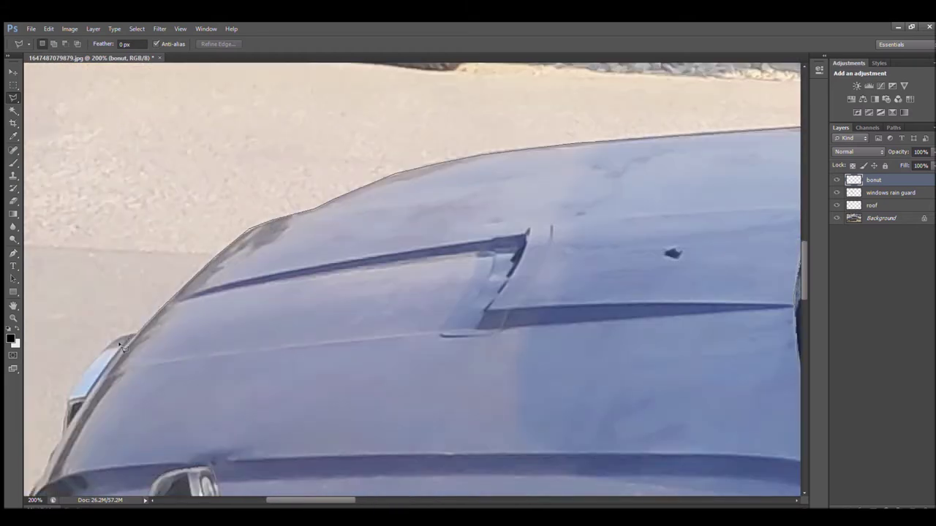
pyautogui.scroll(-4, 128, 338)
pyautogui.hscroll(-5, 295, 187)
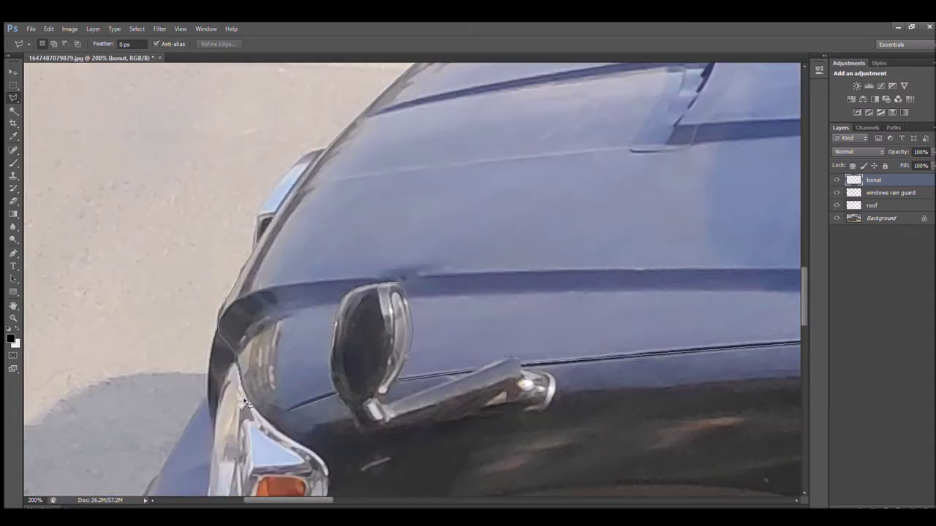
pyautogui.doubleClick(278, 416)
# Fill the bonnet selection with white, lower the layer fill to 80%, and select all
pyautogui.press('z')
pyautogui.hotkey('ctrl', '-')
pyautogui.hotkey('ctrl', '-')
pyautogui.hotkey('ctrl', '-')
pyautogui.press('x')
pyautogui.press('b')
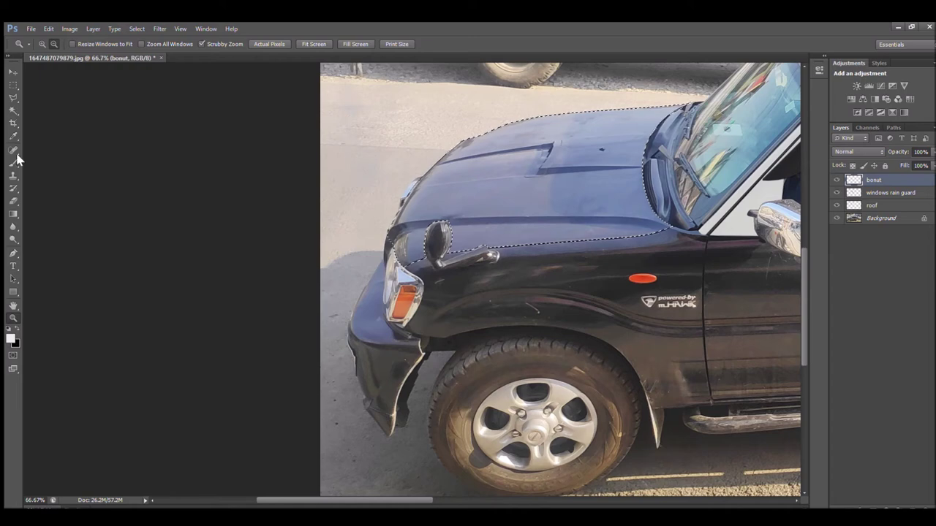
pyautogui.hotkey('alt', 'BackSpace')
pyautogui.moveTo(932, 165); pyautogui.dragTo(906, 165)
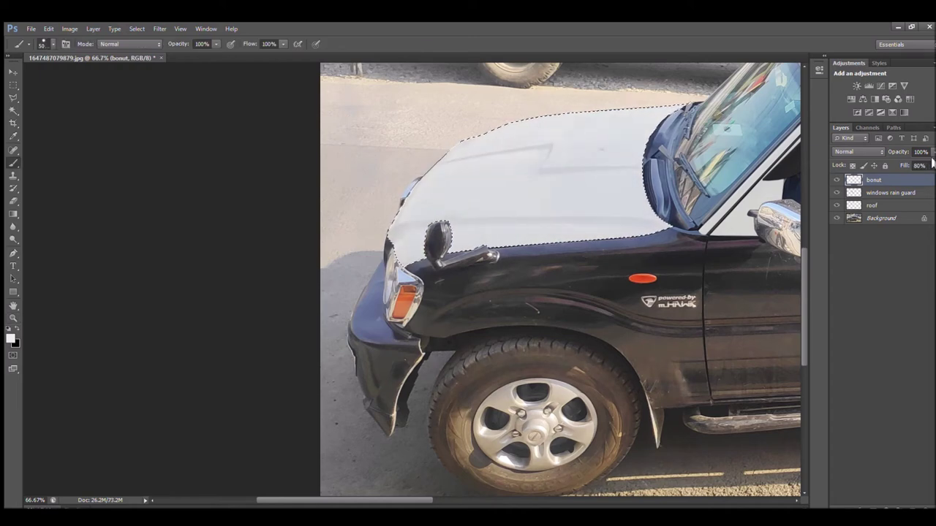
pyautogui.press('z')
pyautogui.hotkey('ctrl', '-')
pyautogui.hotkey('ctrl', '-')
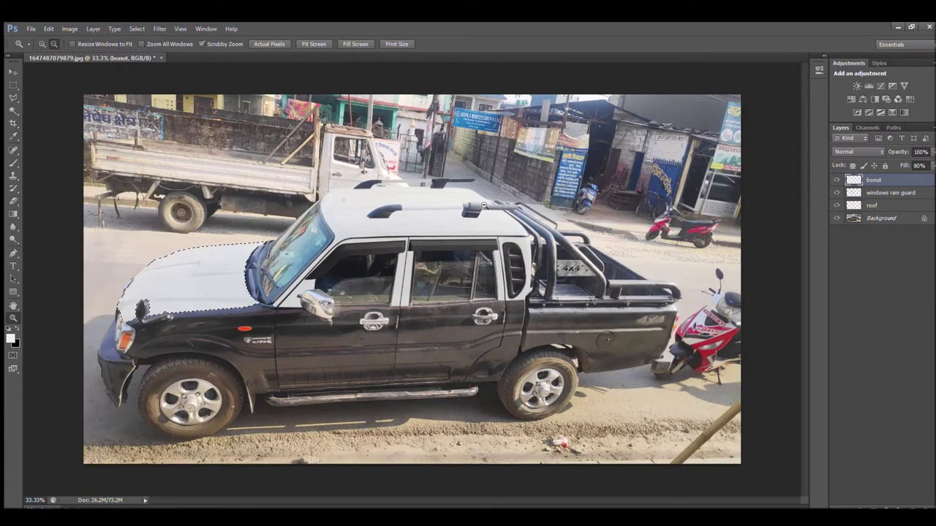
pyautogui.hotkey('ctrl', 'a')
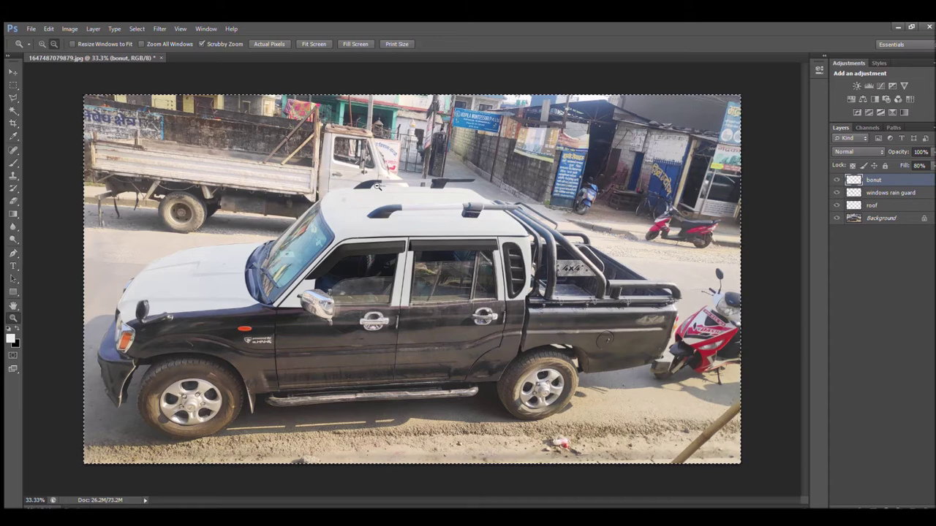
pyautogui.click(13, 136)
# Reset colours to black over white and zoom in on the truck bed near the 4x4 plate
pyautogui.click(8, 330)
pyautogui.click(13, 318)
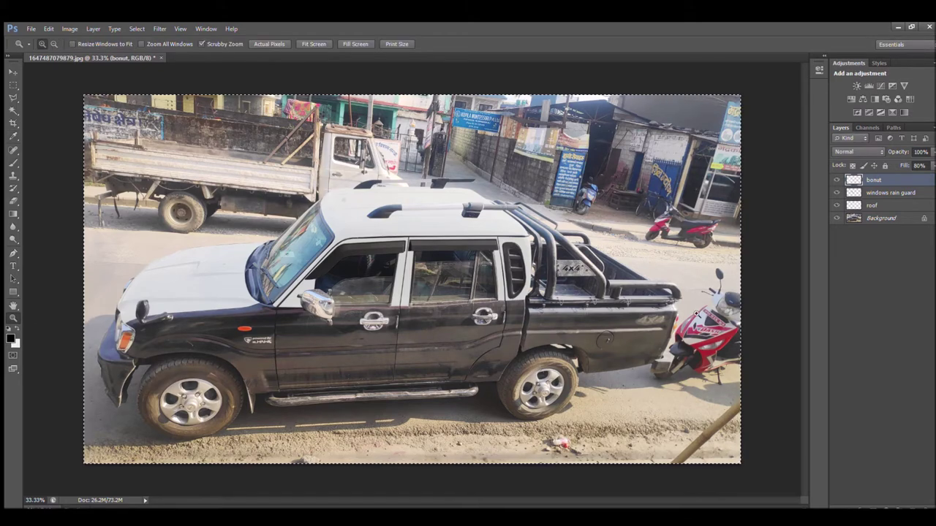
pyautogui.moveTo(613, 261); pyautogui.dragTo(672, 261)
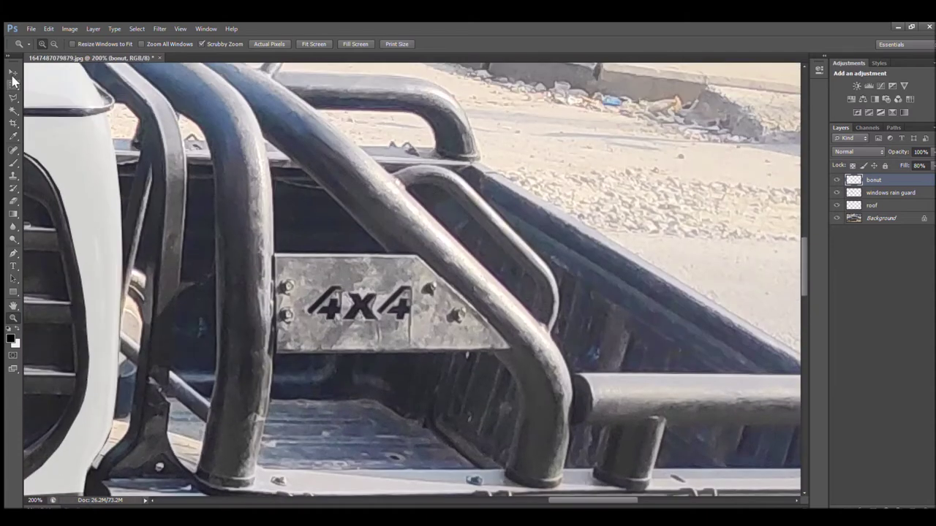
pyautogui.scroll(-1, 415, 280)
pyautogui.click(12, 97)
pyautogui.scroll(2, 108, 448)
pyautogui.scroll(5, 143, 391)
pyautogui.scroll(-3, 220, 267)
pyautogui.scroll(3, 192, 272)
# Trace the roll bar base and bed rail with the Polygonal Lasso, closing it into a selection
pyautogui.click(89, 201)
pyautogui.hscroll(-5, 219, 255)
pyautogui.scroll(1, 378, 309)
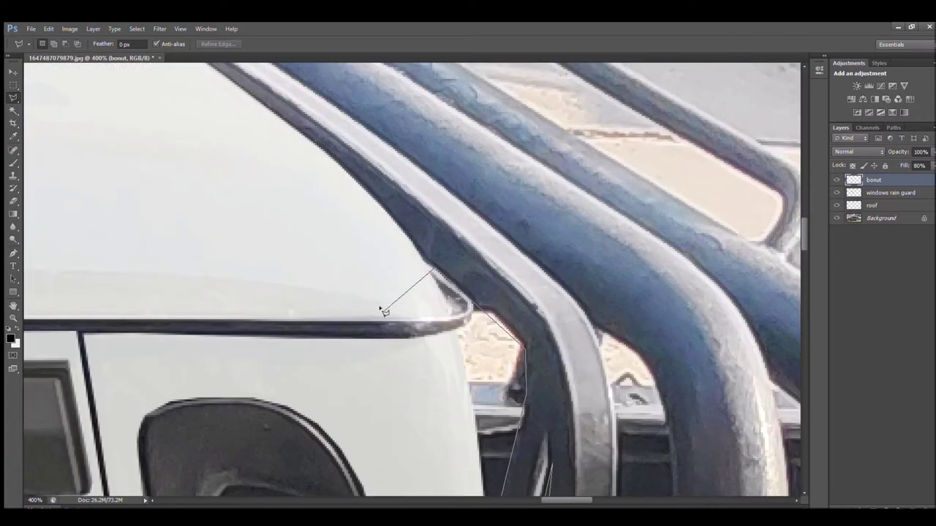
pyautogui.scroll(3, 310, 136)
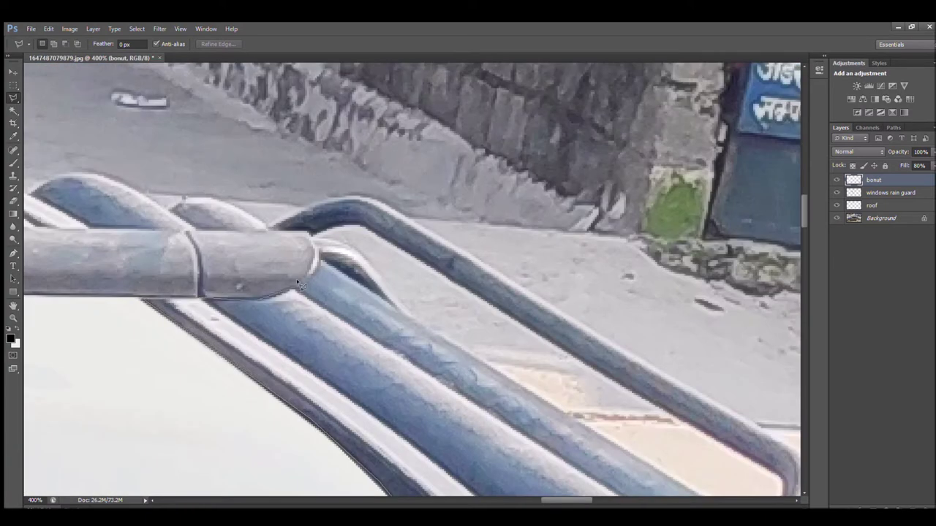
pyautogui.hscroll(-3, 260, 228)
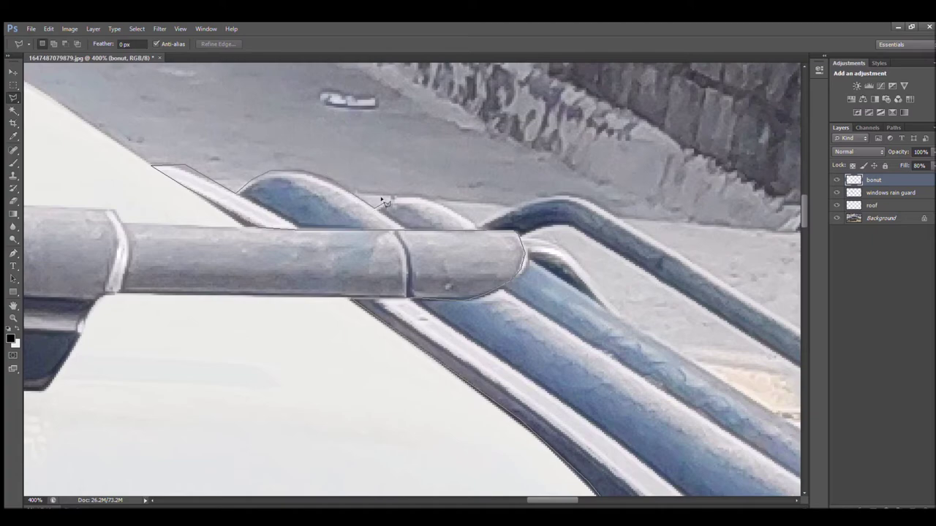
pyautogui.scroll(-3, 576, 196)
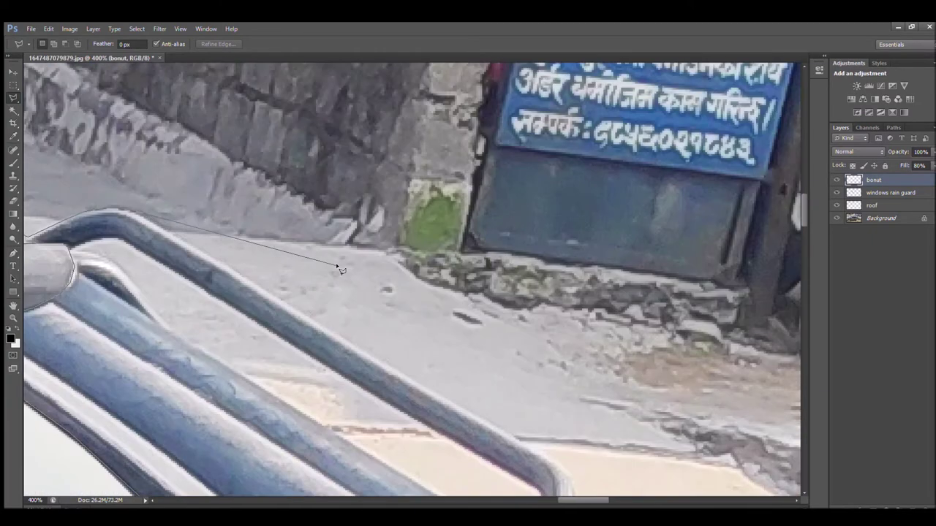
pyautogui.hscroll(3, 575, 276)
pyautogui.scroll(-2, 550, 335)
pyautogui.hscroll(5, 320, 289)
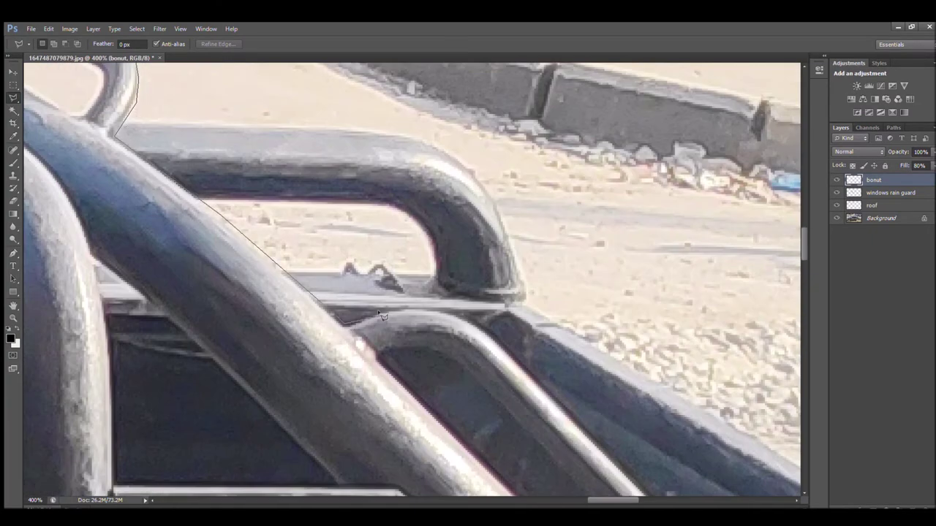
pyautogui.scroll(-2, 457, 316)
pyautogui.hscroll(3, 348, 328)
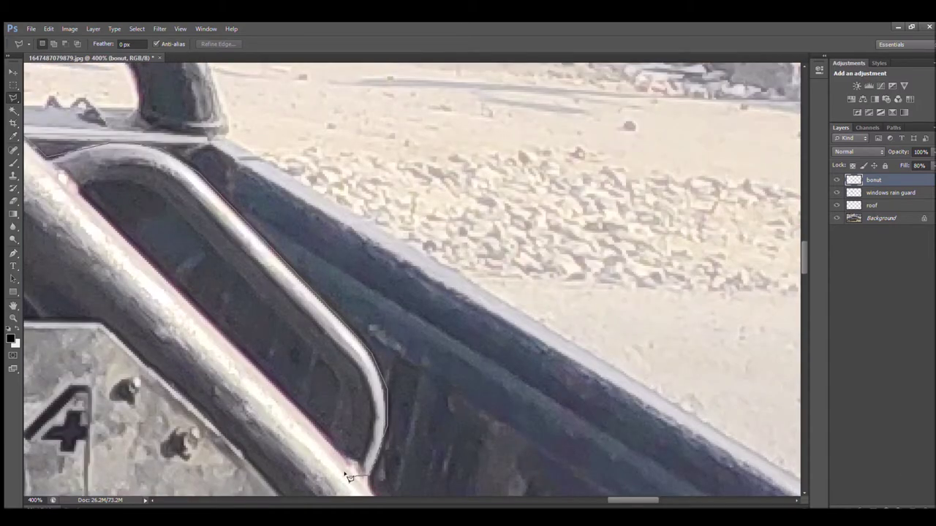
pyautogui.scroll(-3, 350, 476)
pyautogui.hscroll(5, 413, 273)
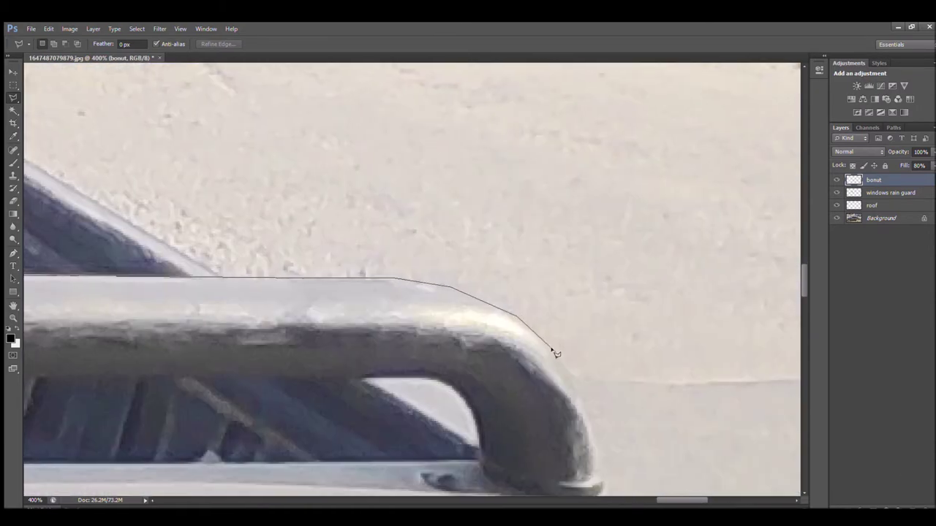
pyautogui.scroll(-3, 555, 353)
pyautogui.hscroll(-5, 439, 293)
pyautogui.click(388, 271)
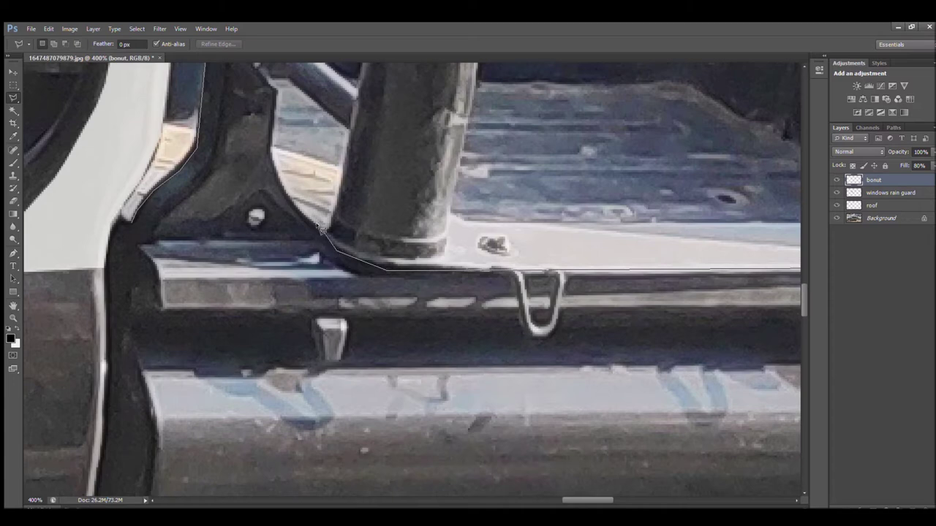
pyautogui.click(347, 130)
pyautogui.scroll(2, 314, 220)
pyautogui.click(290, 263)
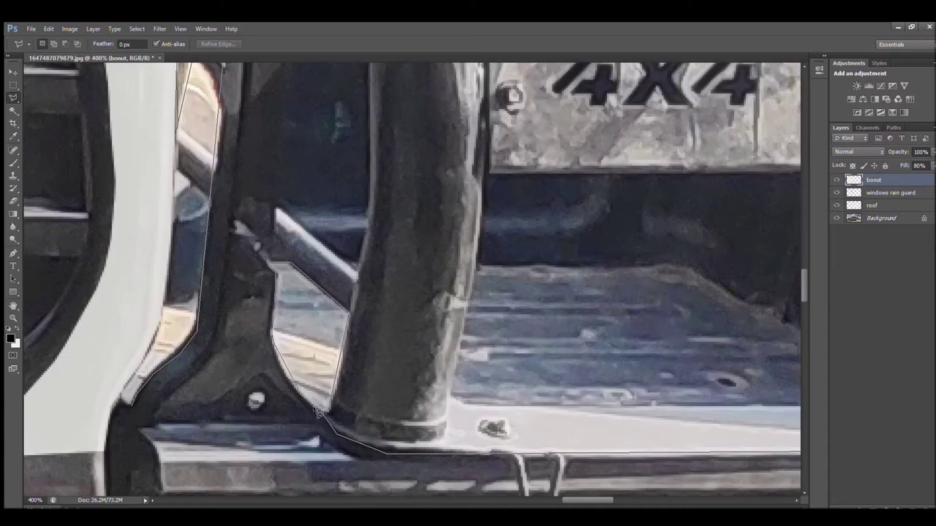
pyautogui.scroll(-3, 476, 472)
pyautogui.doubleClick(129, 141)
# Add the upper roll bar tube, traced around its outer curve and bottom, to the selection
pyautogui.scroll(3, 397, 215)
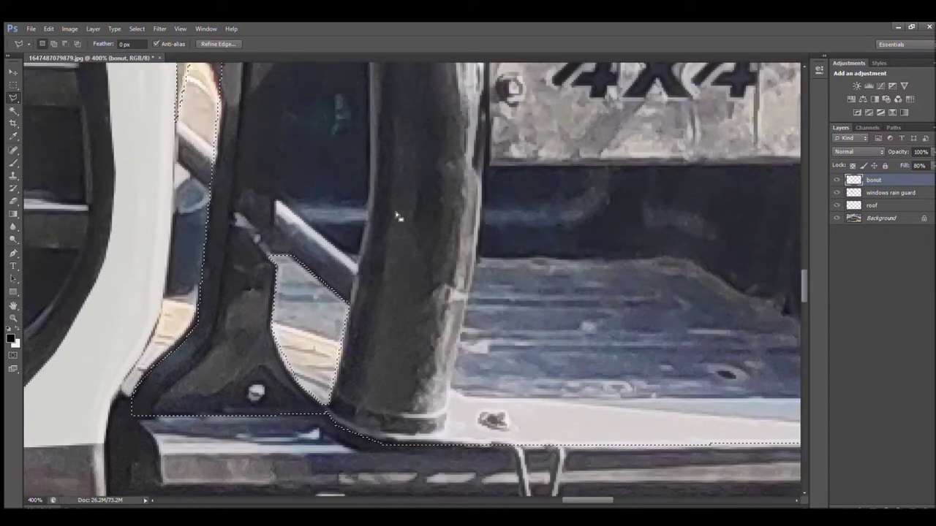
pyautogui.scroll(3, 397, 215)
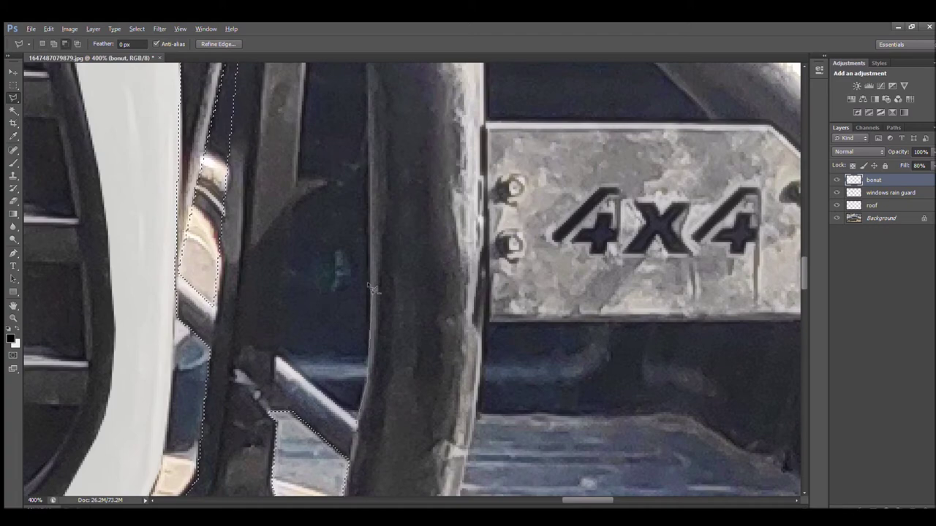
pyautogui.scroll(3, 308, 315)
pyautogui.scroll(-3, 308, 315)
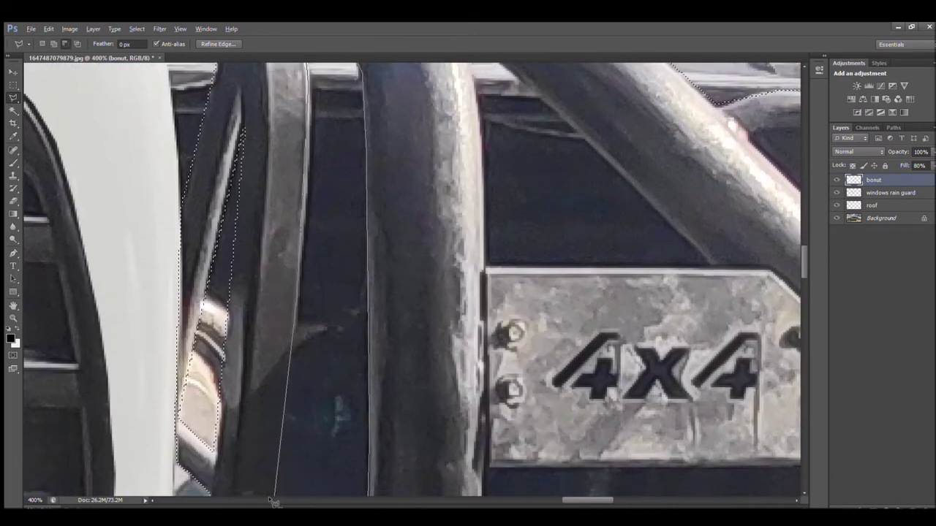
pyautogui.scroll(1, 309, 329)
pyautogui.scroll(3, 309, 341)
pyautogui.scroll(2, 309, 341)
pyautogui.scroll(3, 471, 299)
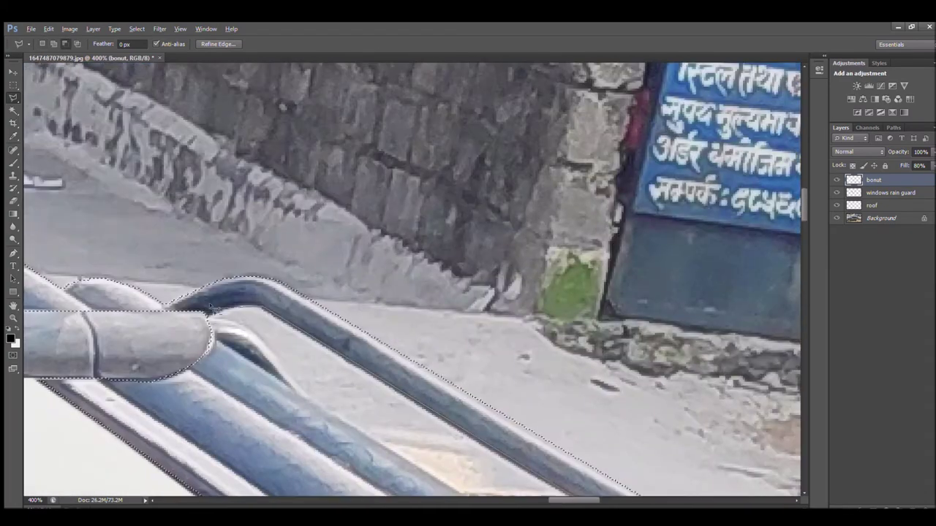
pyautogui.scroll(-4, 476, 261)
pyautogui.scroll(2, 90, 130)
pyautogui.keyDown('shift'); pyautogui.click(53, 130); pyautogui.keyUp('shift')
pyautogui.click(87, 134)
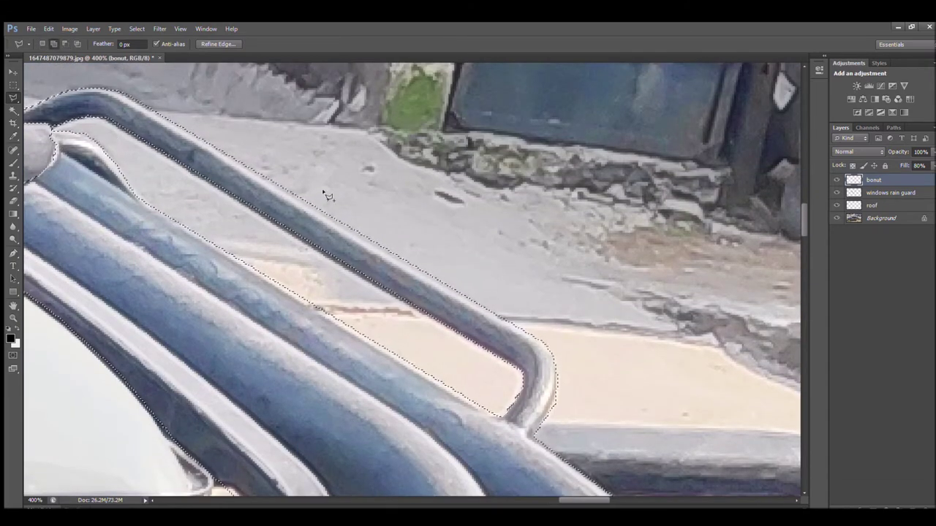
pyautogui.hscroll(3, 219, 256)
pyautogui.scroll(-3, 366, 241)
pyautogui.click(438, 235)
pyautogui.click(486, 289)
pyautogui.click(515, 369)
pyautogui.click(516, 387)
pyautogui.click(493, 389)
pyautogui.click(425, 358)
pyautogui.doubleClick(430, 357)
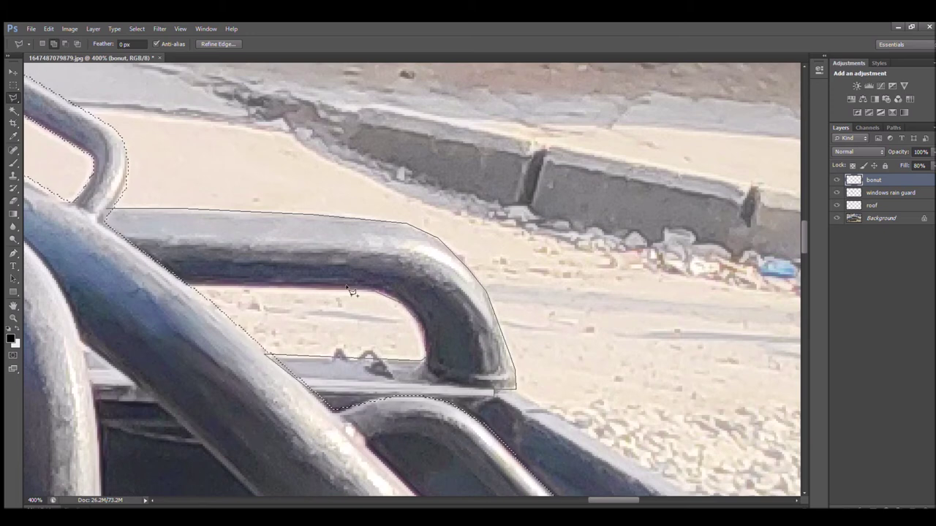
# Trace down the tube's inner edge and around the diagonal stroke of the first 4
pyautogui.scroll(-3, 142, 412)
pyautogui.scroll(-3, 256, 268)
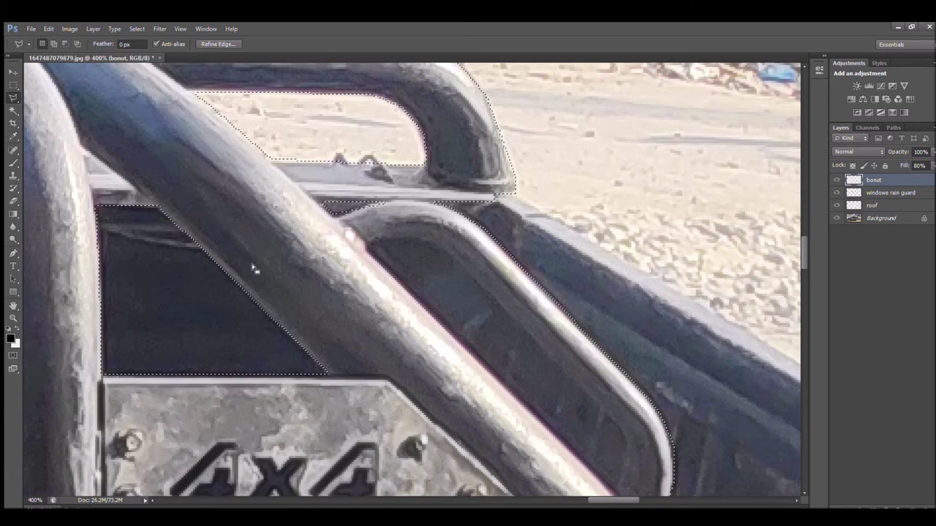
pyautogui.scroll(-6, 257, 267)
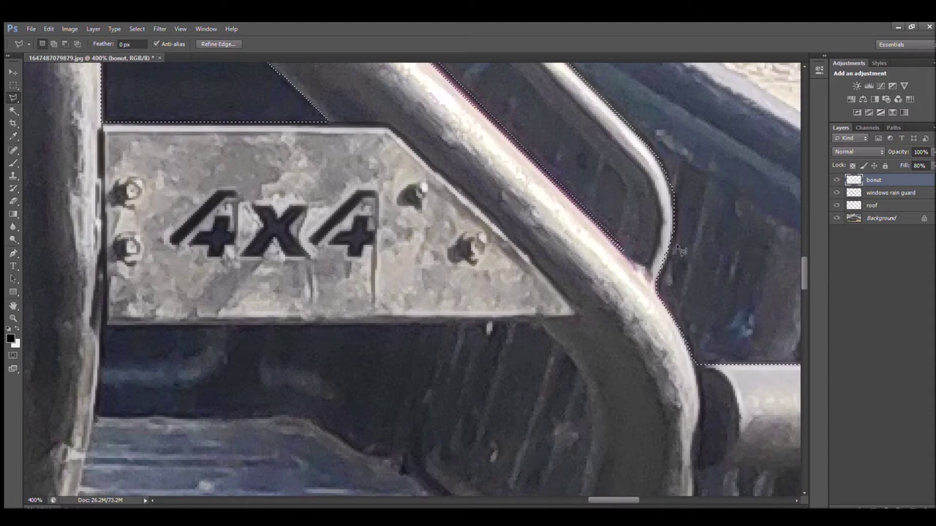
pyautogui.scroll(4, 385, 139)
pyautogui.click(437, 126)
pyautogui.click(627, 320)
pyautogui.click(620, 376)
pyautogui.scroll(-4, 590, 338)
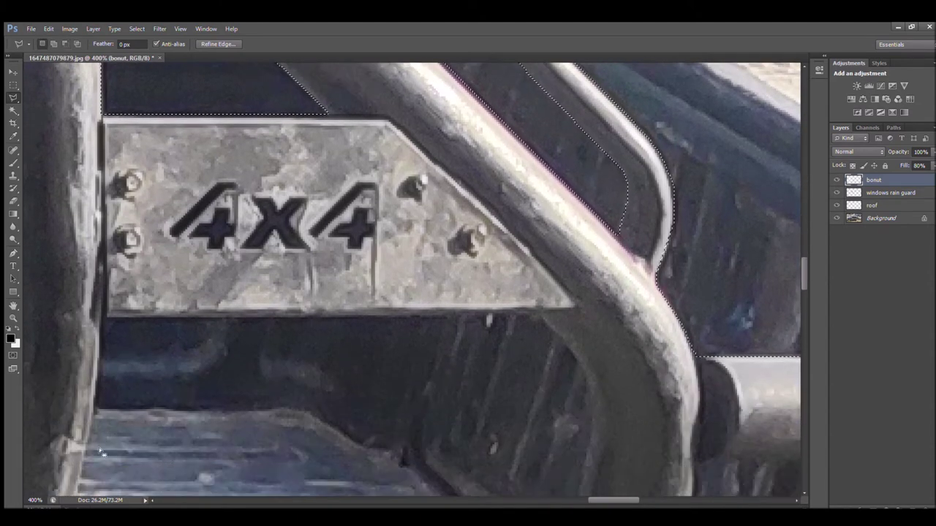
pyautogui.scroll(-1, 439, 292)
pyautogui.scroll(-4, 160, 181)
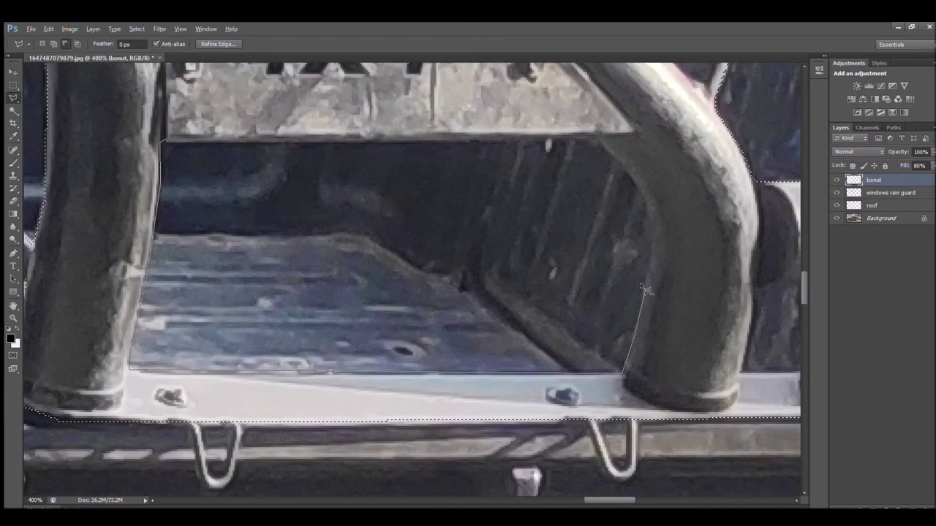
pyautogui.scroll(5, 228, 210)
pyautogui.click(230, 215)
pyautogui.click(291, 166)
pyautogui.click(298, 174)
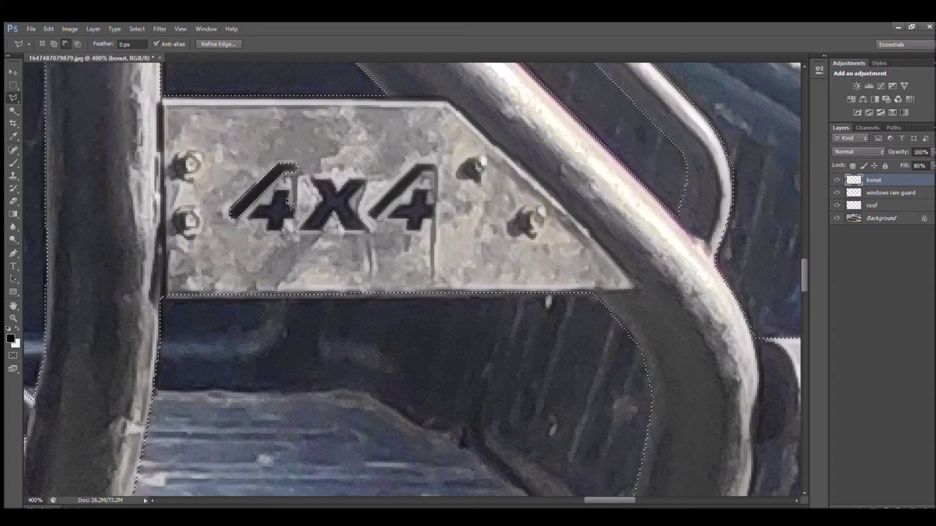
# Zoom in on the 4x4 lettering and subtract the X from the selection
pyautogui.press('z')
pyautogui.moveTo(269, 145); pyautogui.dragTo(338, 163)
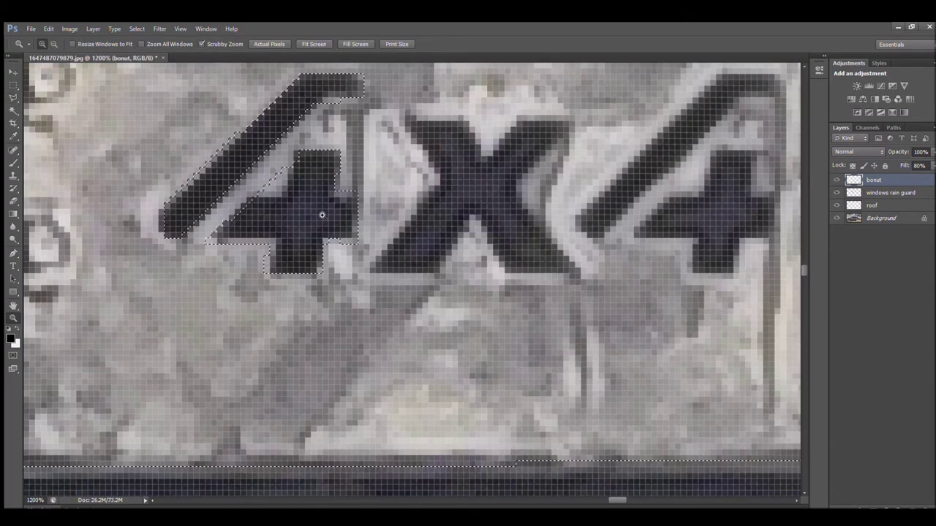
pyautogui.press('l')
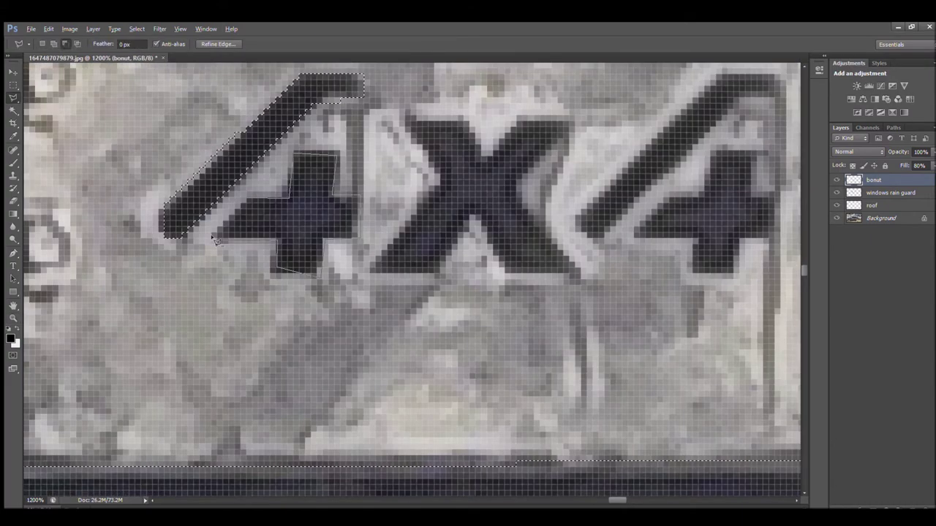
pyautogui.click(410, 119)
pyautogui.click(444, 176)
pyautogui.click(374, 272)
pyautogui.click(439, 272)
pyautogui.click(471, 219)
pyautogui.click(505, 270)
pyautogui.click(574, 276)
pyautogui.click(504, 193)
pyautogui.click(559, 121)
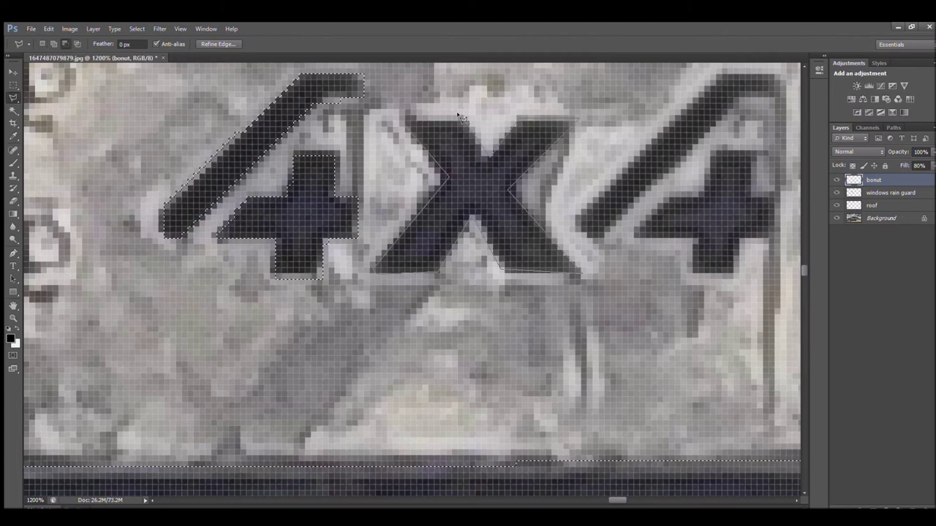
pyautogui.click(472, 154)
pyautogui.click(409, 119)
# Subtract the last 4 of the lettering from the selection
pyautogui.moveTo(555, 219); pyautogui.dragTo(172, 228)
pyautogui.click(180, 229)
pyautogui.click(324, 70)
pyautogui.click(377, 71)
pyautogui.click(377, 99)
pyautogui.click(311, 150)
pyautogui.click(297, 270)
pyautogui.click(337, 273)
pyautogui.click(377, 241)
pyautogui.click(180, 228)
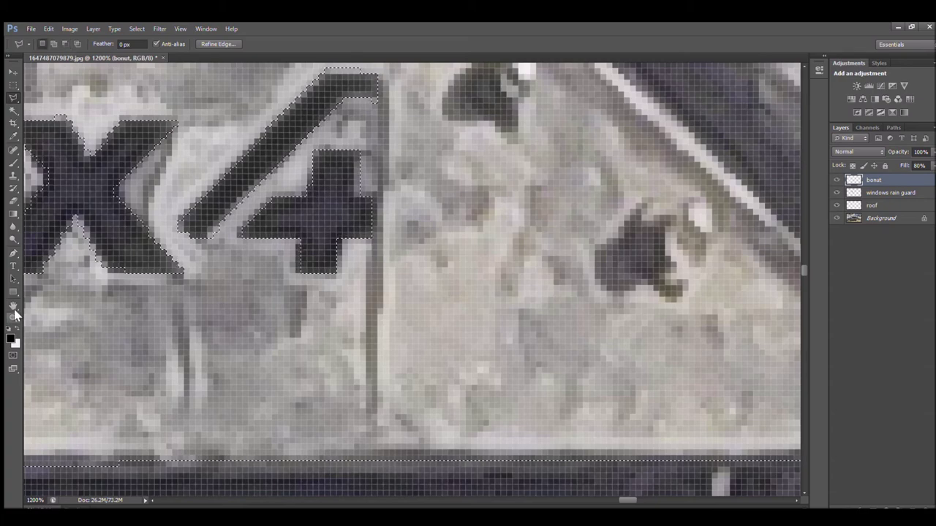
# Check the roll bar posts, then fill the roll bar selection with white
pyautogui.click(10, 329)
pyautogui.hotkey('ctrl', '0')
pyautogui.hotkey('ctrl', '+')
pyautogui.hotkey('ctrl', '+')
pyautogui.hotkey('ctrl', '+')
pyautogui.hotkey('ctrl', '+')
pyautogui.press('l')
pyautogui.click(320, 188)
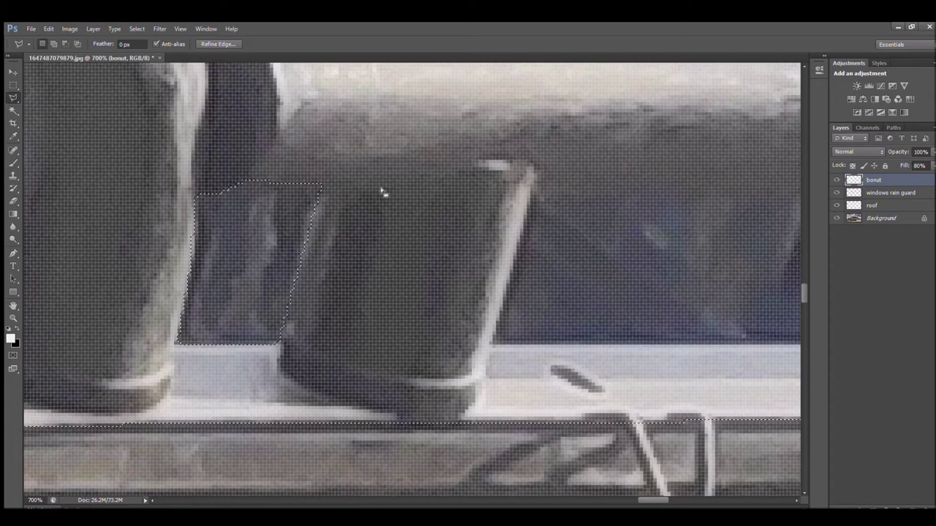
pyautogui.hscroll(5, 484, 340)
pyautogui.hscroll(-10, 495, 290)
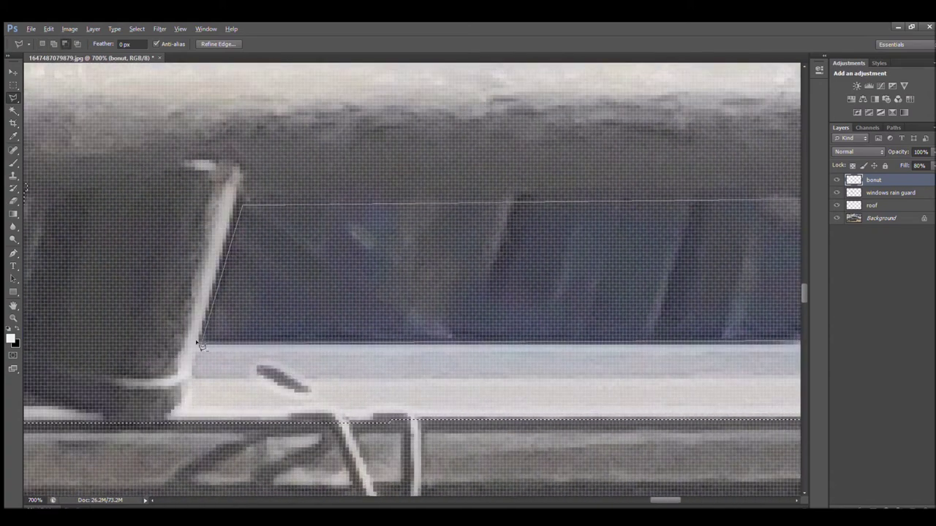
pyautogui.press('z')
pyautogui.hotkey('ctrl', '0')
pyautogui.click(11, 157)
pyautogui.hotkey('alt', 'BackSpace')
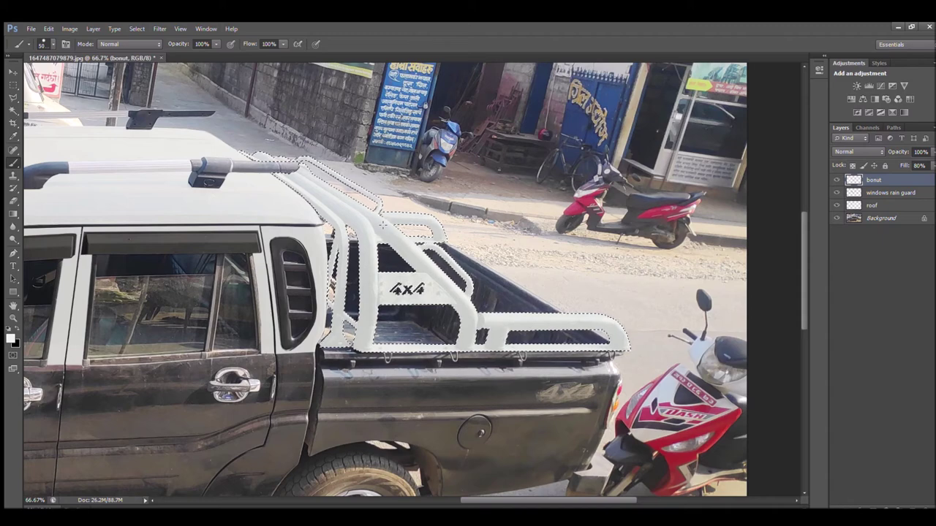
# Create a new layer named 'back'
pyautogui.hotkey('ctrl', 'a')
pyautogui.press('z')
pyautogui.hotkey('ctrl', '-')
pyautogui.hotkey('ctrl', '-')
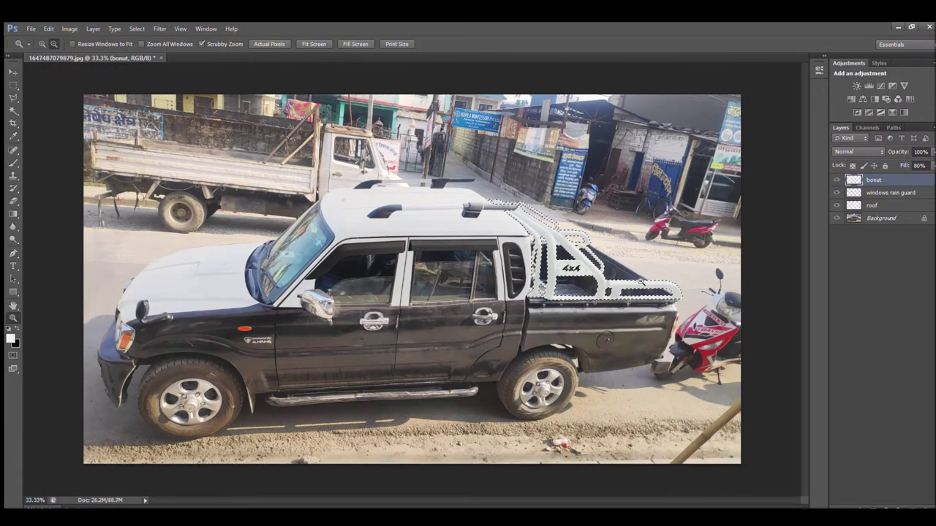
pyautogui.write('back')
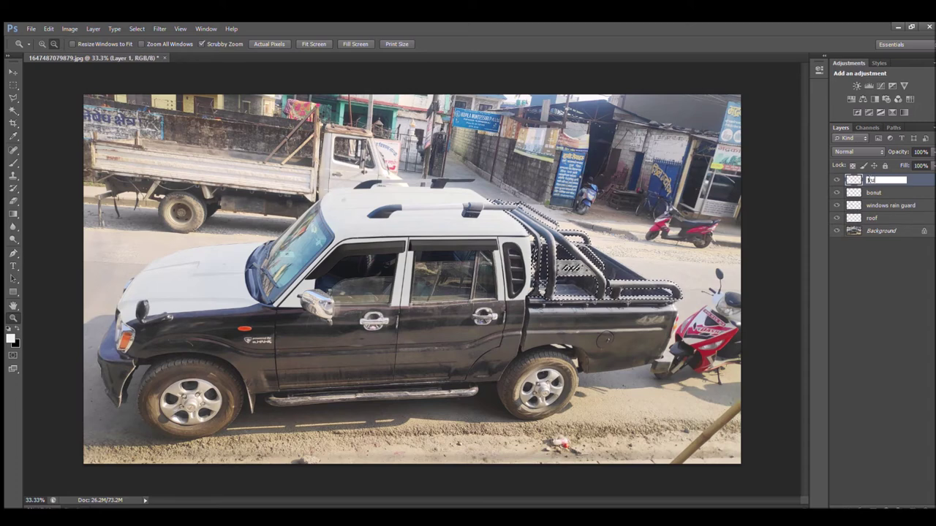
pyautogui.press('BackSpace')
pyautogui.press('BackSpace')
pyautogui.press('BackSpace')
pyautogui.write('ack')
pyautogui.press('Return')
# Refill the roll bar selection with white on the 'back' layer and check the result
pyautogui.hotkey('alt', 'BackSpace')
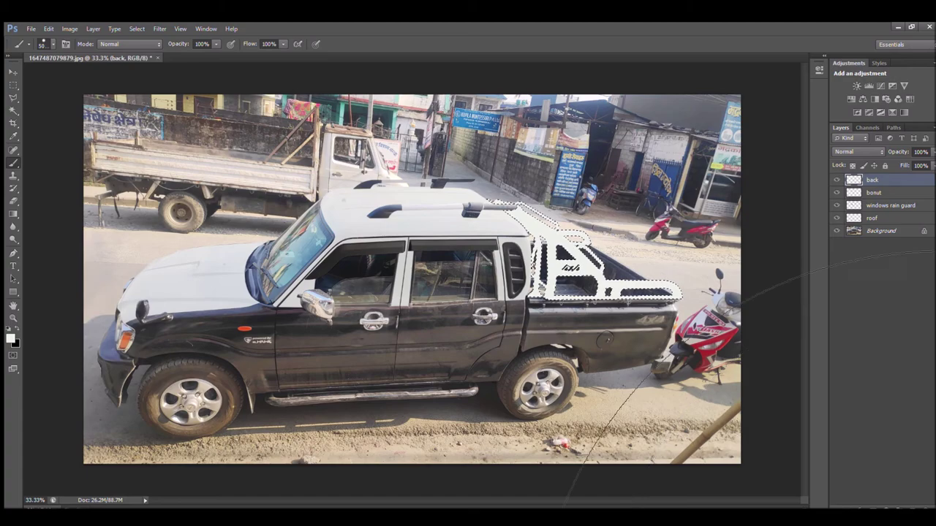
pyautogui.hotkey('ctrl', '-')
pyautogui.hotkey('ctrl', '+')
pyautogui.hotkey('ctrl', '+')
pyautogui.hotkey('ctrl', '+')
pyautogui.hotkey('ctrl', '-')
pyautogui.hotkey('ctrl', '-')
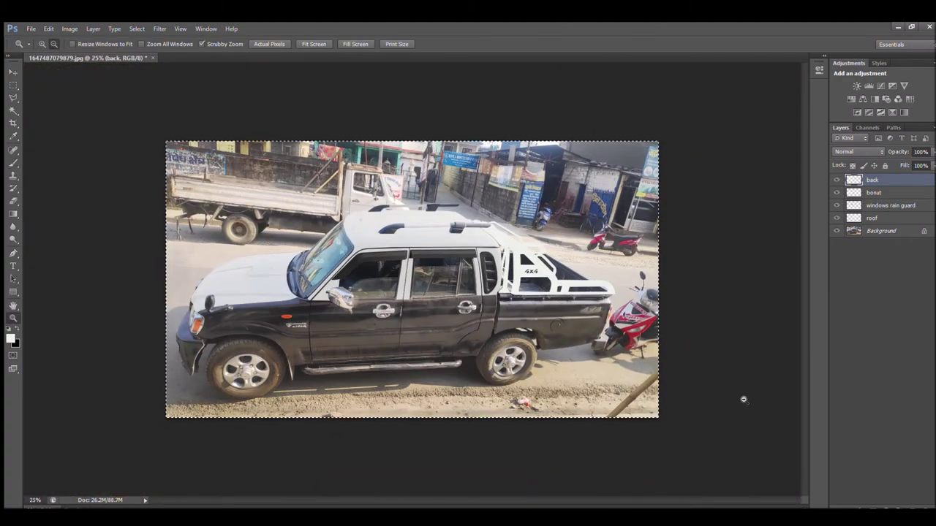
pyautogui.hotkey('ctrl', '1')
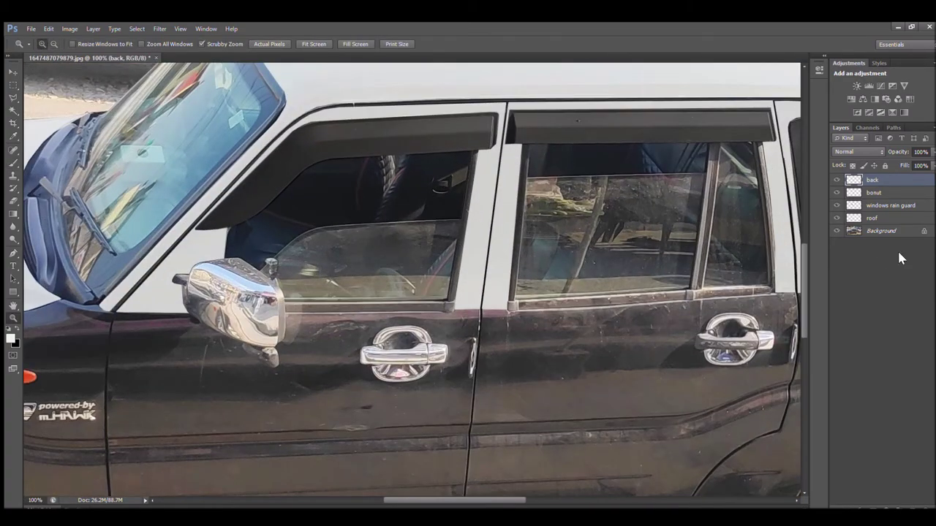
# Create a new layer named 'windows pattis'
pyautogui.hotkey('ctrl', 'shift', 'alt', 'n')
pyautogui.write('windows patts')
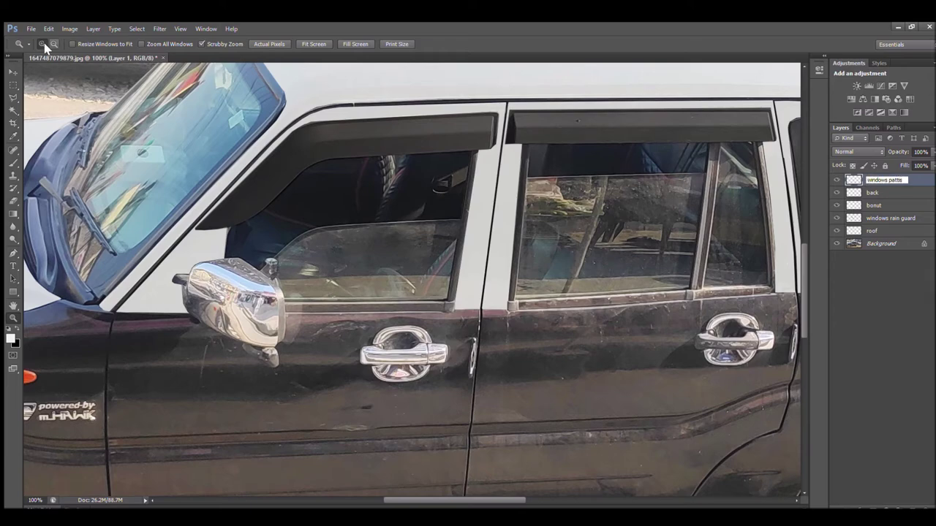
pyautogui.press('Return')
pyautogui.hotkey('ctrl', '+')
pyautogui.hotkey('ctrl', '+')
pyautogui.press('l')
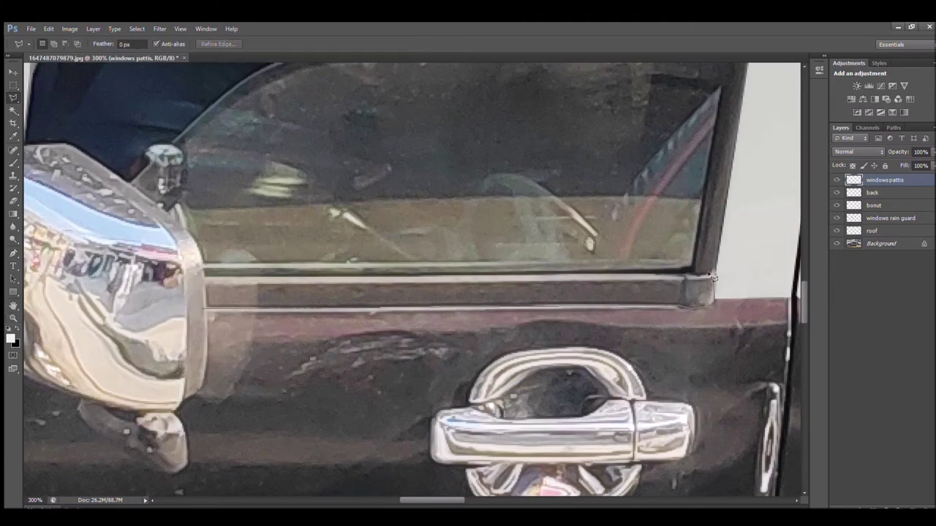
# Fill the lower window sill trims with white and zoom out to view the truck
pyautogui.hscroll(5, 367, 423)
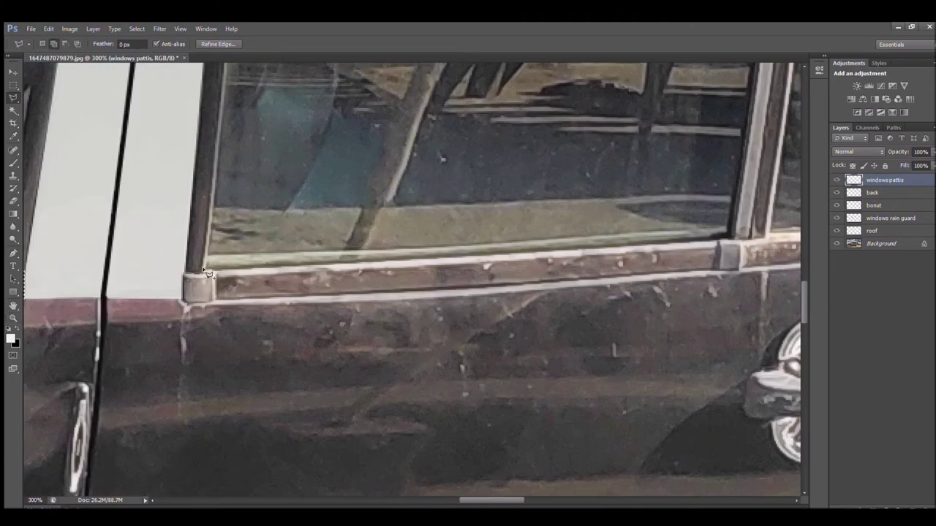
pyautogui.hscroll(5, 622, 245)
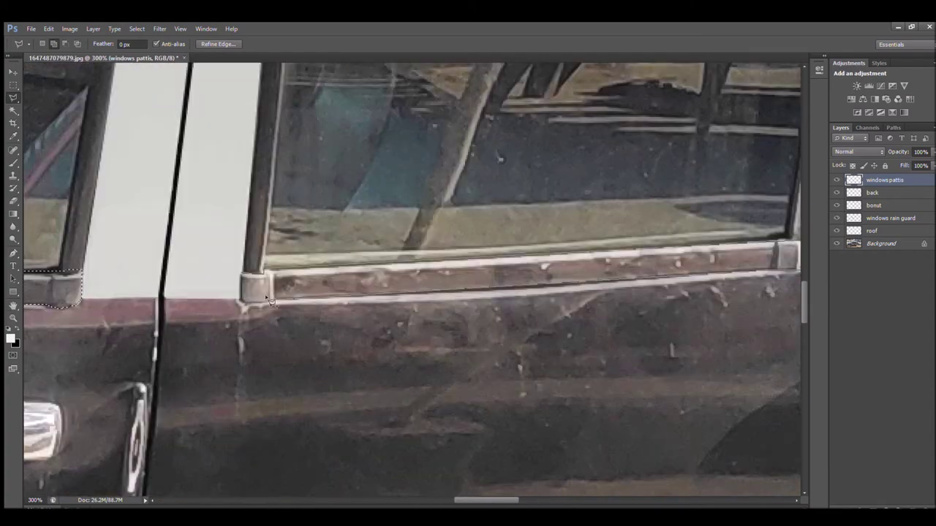
pyautogui.press('b')
pyautogui.hotkey('ctrl', '-')
pyautogui.hotkey('ctrl', '-')
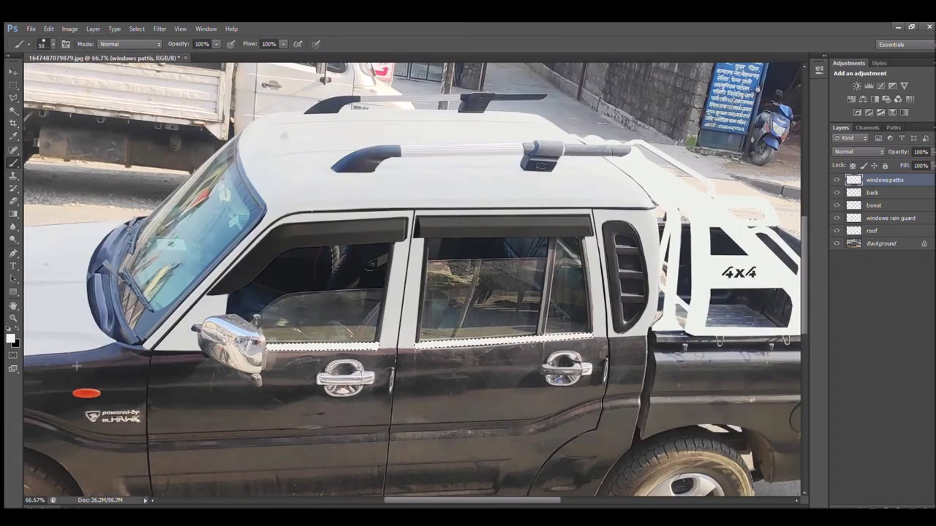
pyautogui.press('z')
pyautogui.hotkey('ctrl', '-')
pyautogui.hotkey('ctrl', '-')
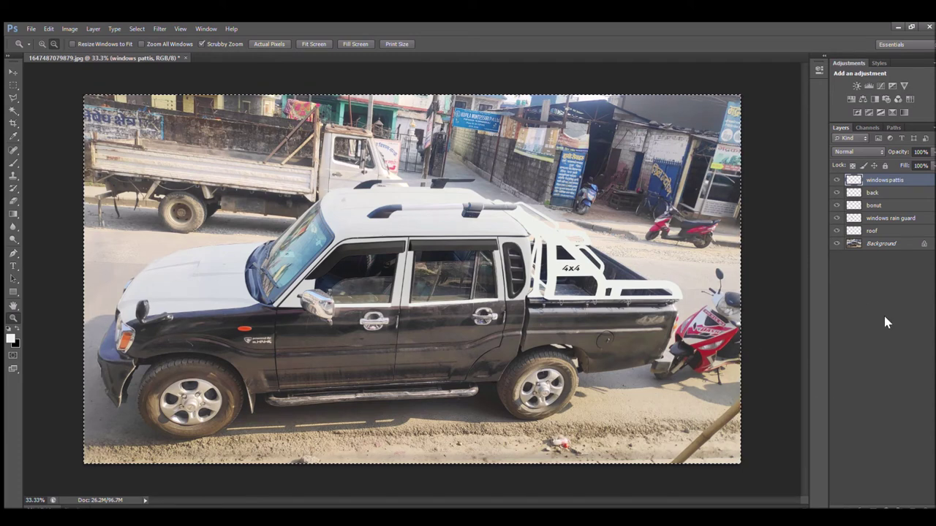
# Undo the accidental layer merge to restore the separate white recolor layers
pyautogui.press('h')
pyautogui.hotkey('ctrl', 'shift', 'e')
pyautogui.hotkey('ctrl', 'z')
pyautogui.press('z')
# Hide and reshow the windows pattis, back and bonut layers, then zoom onto the side step
pyautogui.click(836, 180)
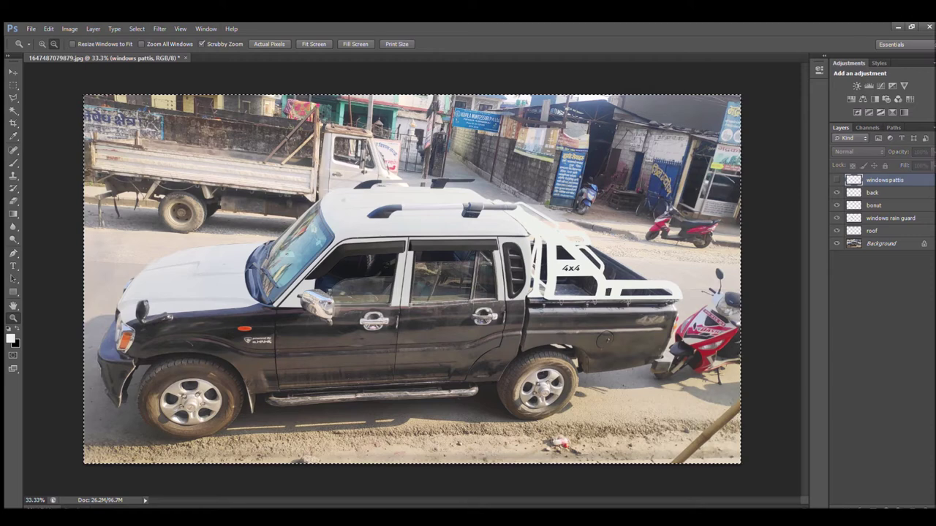
pyautogui.click(837, 193)
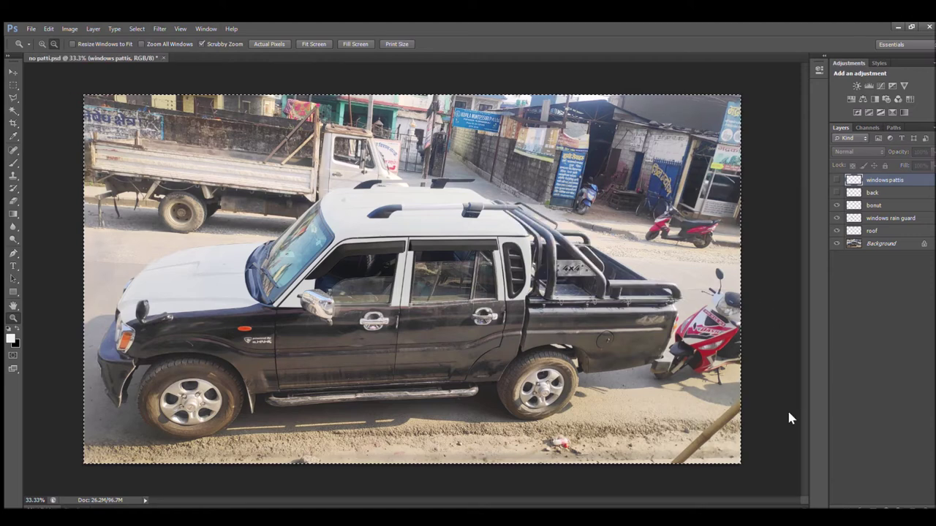
pyautogui.click(837, 206)
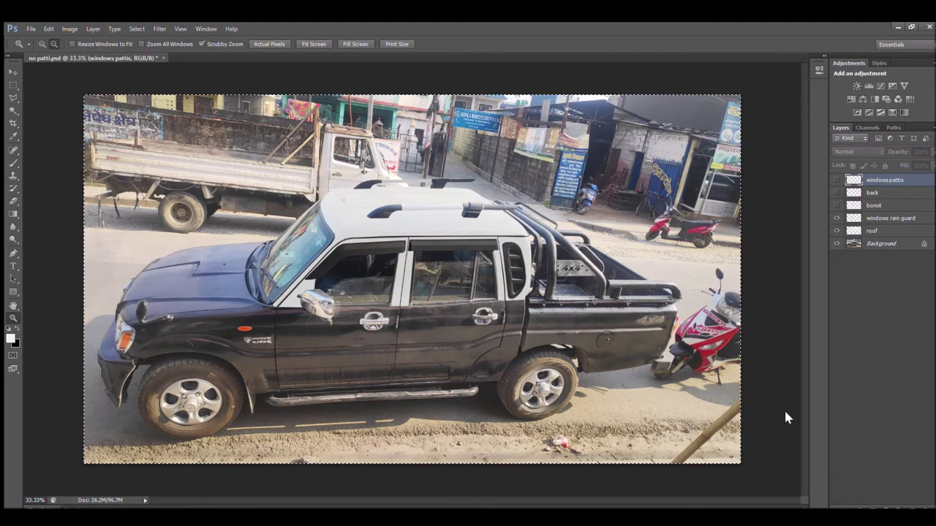
pyautogui.click(836, 179)
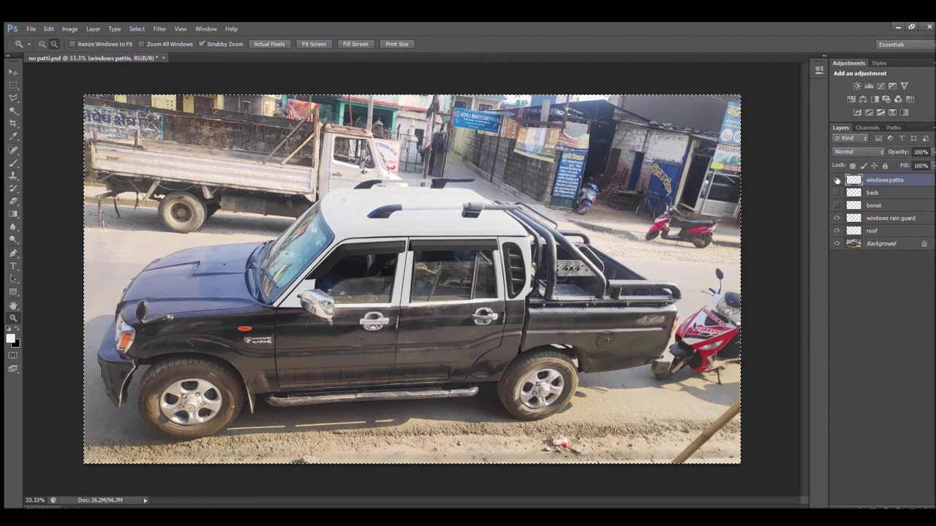
pyautogui.click(873, 206)
pyautogui.click(837, 192)
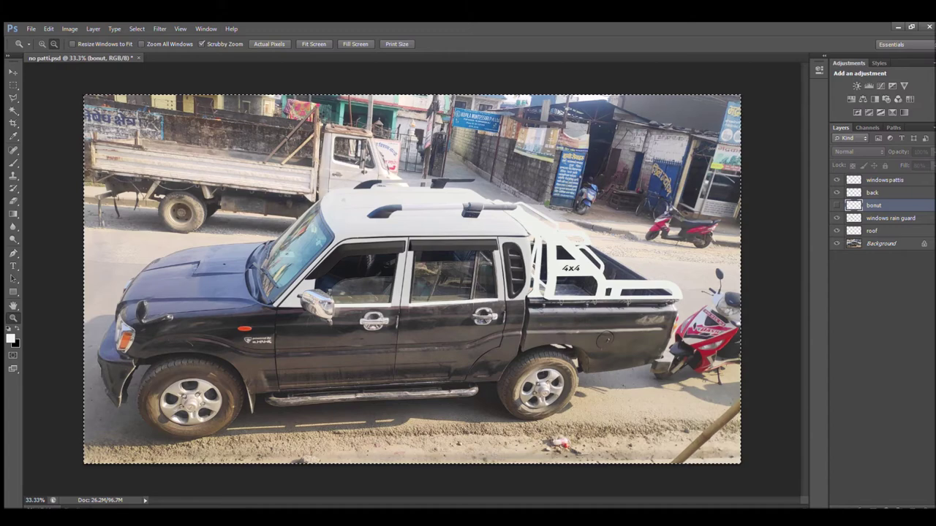
pyautogui.click(836, 206)
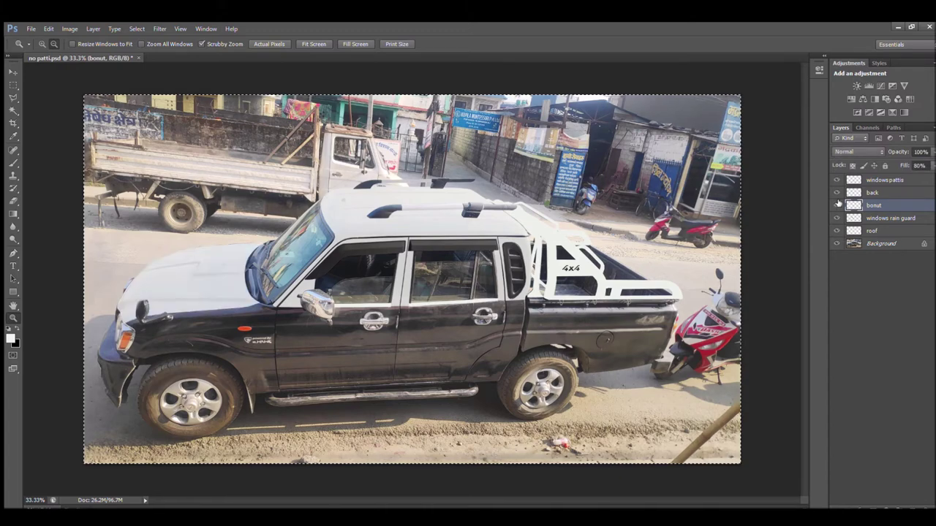
pyautogui.moveTo(322, 383); pyautogui.dragTo(410, 383)
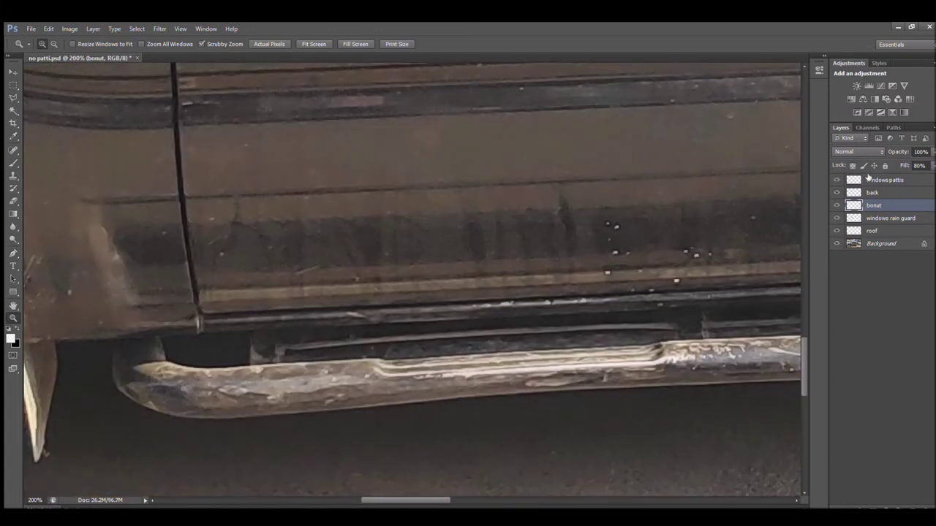
# Create a new 'steps' layer and outline the running board with the Polygonal Lasso
pyautogui.hotkey('ctrl', 'shift', 'alt', 'n')
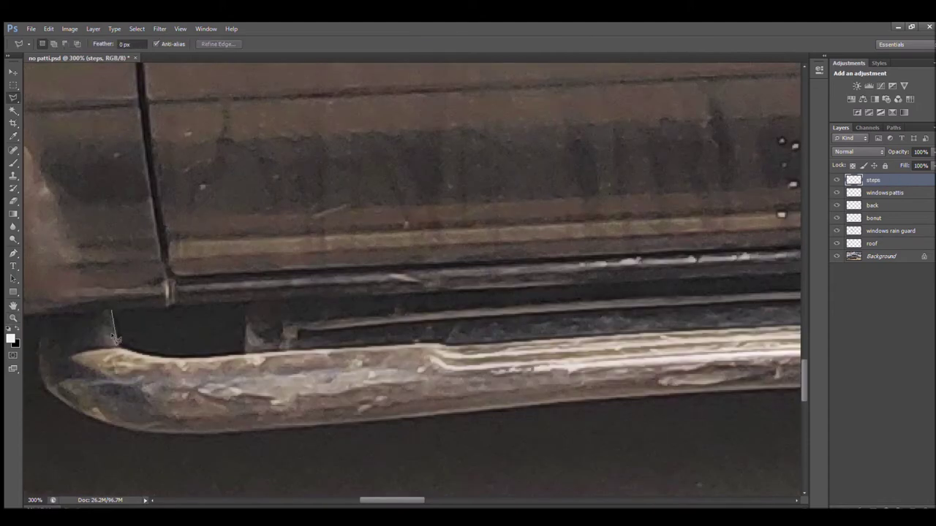
pyautogui.hscroll(5, 366, 308)
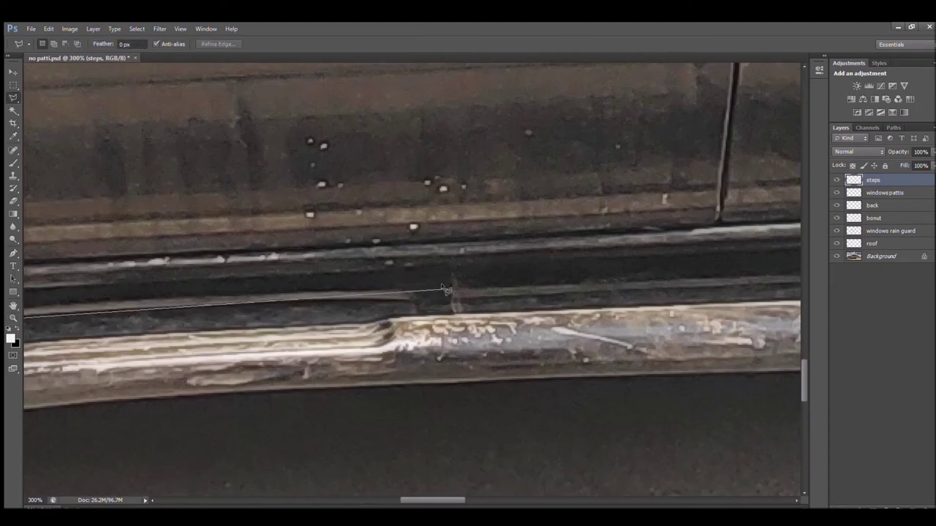
pyautogui.press('BackSpace')
pyautogui.press('BackSpace')
pyautogui.hscroll(5, 556, 275)
pyautogui.click(728, 290)
pyautogui.hscroll(4, 465, 283)
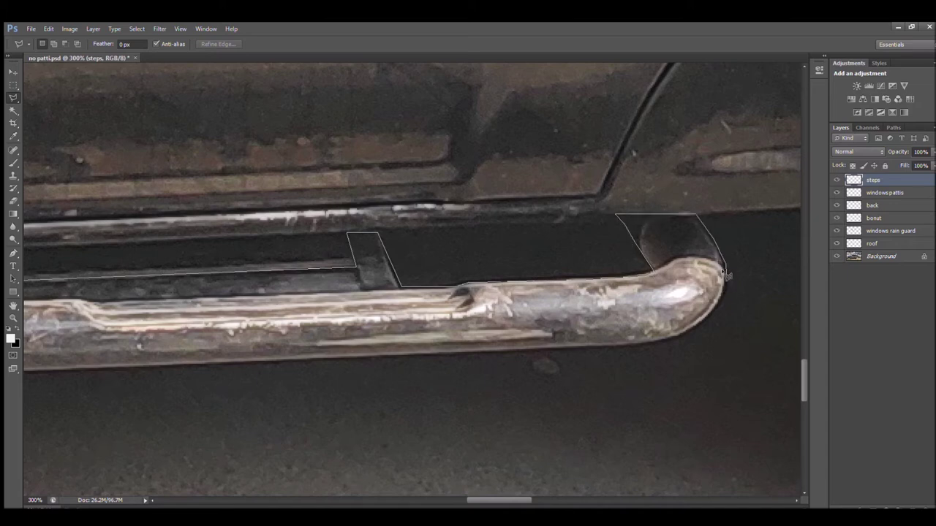
pyautogui.click(676, 341)
pyautogui.hscroll(-6, 512, 388)
pyautogui.hscroll(-6, 402, 417)
pyautogui.hscroll(-6, 331, 436)
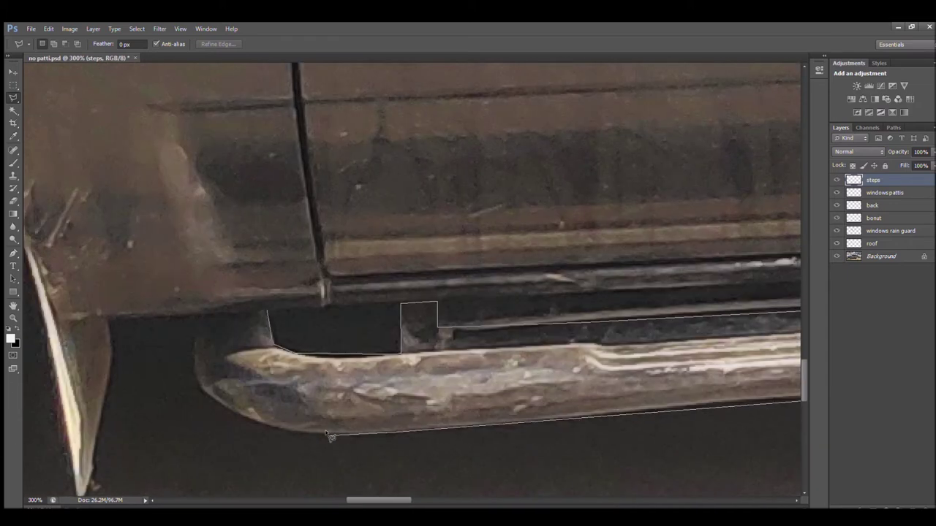
pyautogui.click(188, 316)
# Add the side step's slot outlines to the selection
pyautogui.moveTo(359, 499); pyautogui.dragTo(388, 498)
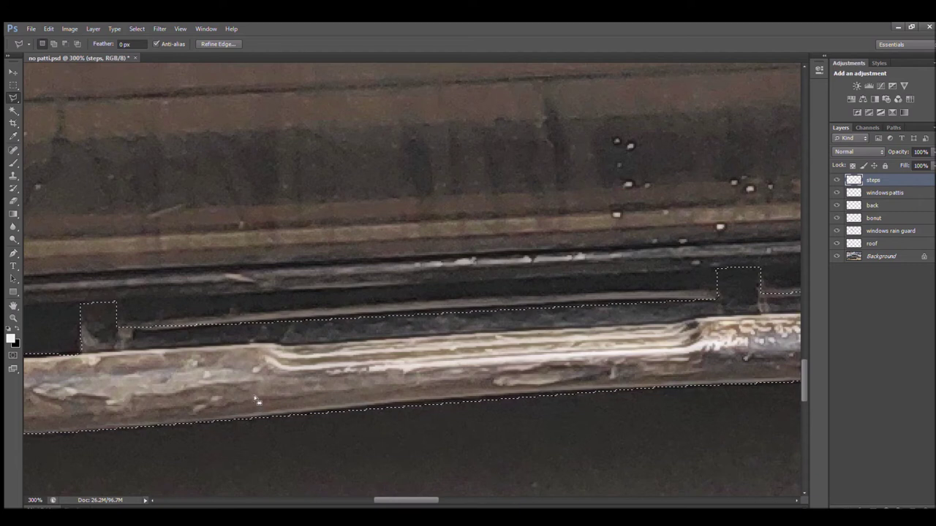
pyautogui.keyDown('shift'); pyautogui.click(109, 332); pyautogui.keyUp('shift')
pyautogui.click(110, 300)
pyautogui.click(693, 270)
pyautogui.doubleClick(693, 296)
pyautogui.keyDown('shift'); pyautogui.click(112, 307); pyautogui.keyUp('shift')
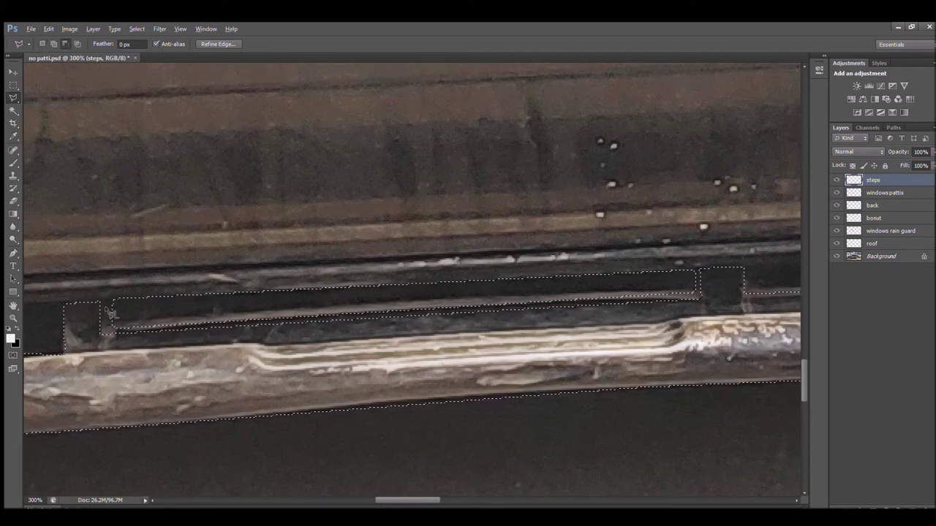
pyautogui.click(698, 280)
pyautogui.doubleClick(135, 318)
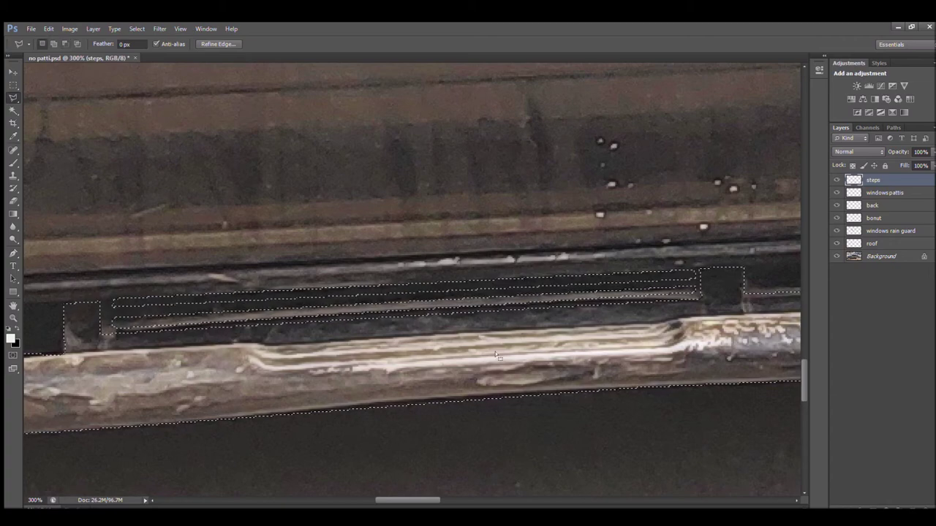
# Fill the side step selection white and lower the layer fill to 80%
pyautogui.hscroll(5, 297, 278)
pyautogui.hscroll(5, 299, 270)
pyautogui.hscroll(3, 299, 270)
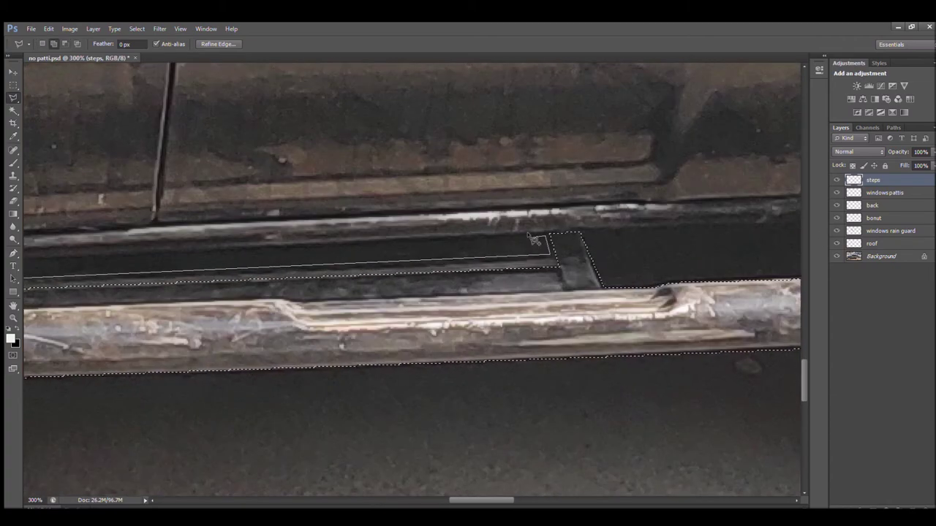
pyautogui.press('z')
pyautogui.hotkey('ctrl', '-')
pyautogui.hotkey('ctrl', '-')
pyautogui.hotkey('ctrl', '-')
pyautogui.press('b')
pyautogui.hotkey('alt', 'BackSpace')
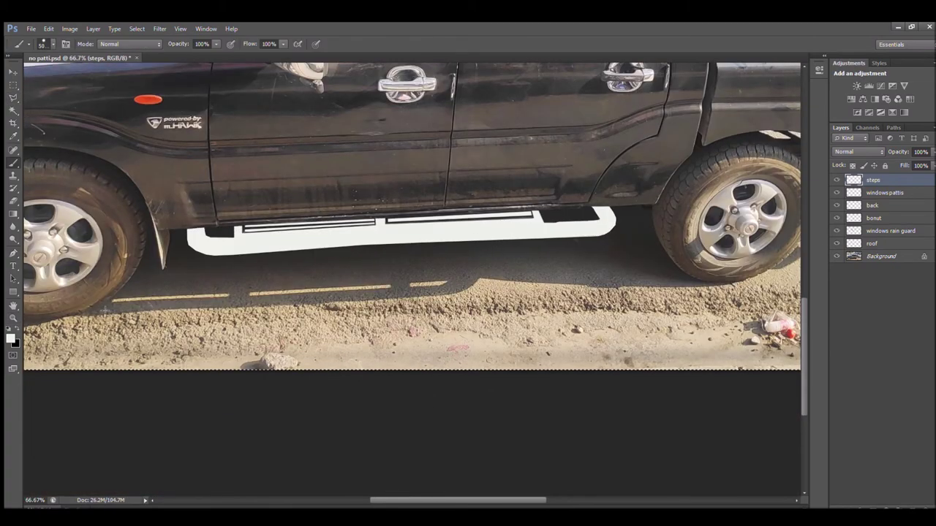
pyautogui.moveTo(933, 169); pyautogui.dragTo(933, 169)
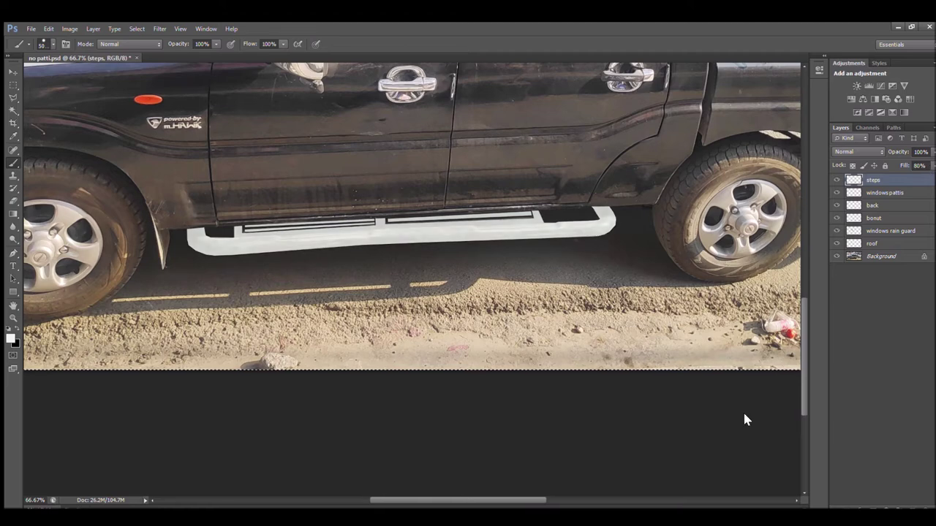
# Zoom out and toggle the steps layer's visibility, leaving it hidden for comparison
pyautogui.press('z')
pyautogui.hotkey('ctrl', '-')
pyautogui.click(837, 180)
pyautogui.click(836, 179)
pyautogui.click(836, 180)
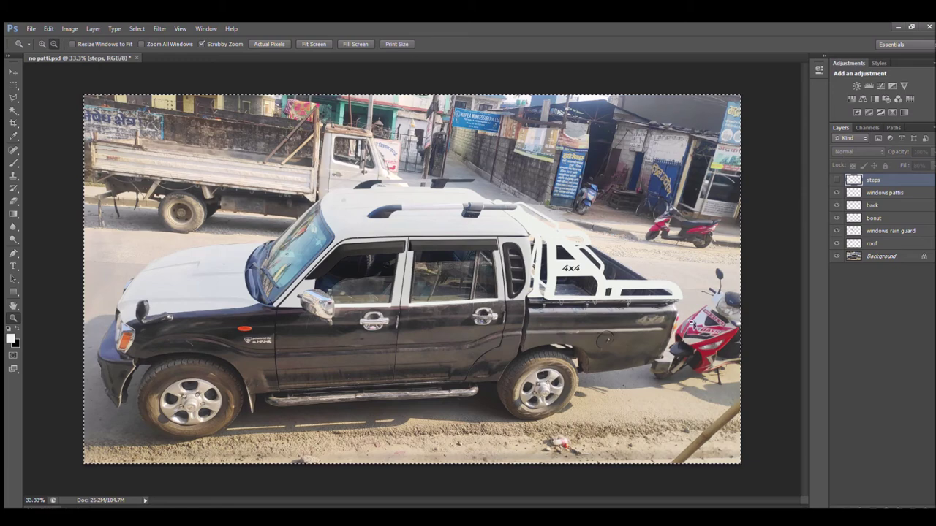
# Add a 'box' layer and outline the side vent openings behind the rear door
pyautogui.click(514, 262)
pyautogui.click(908, 504)
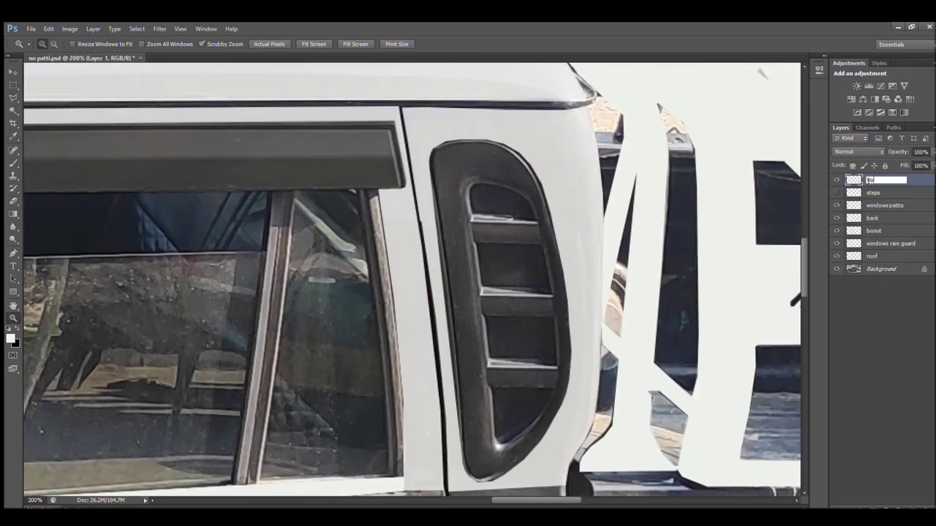
pyautogui.press('l')
pyautogui.scroll(2, 476, 215)
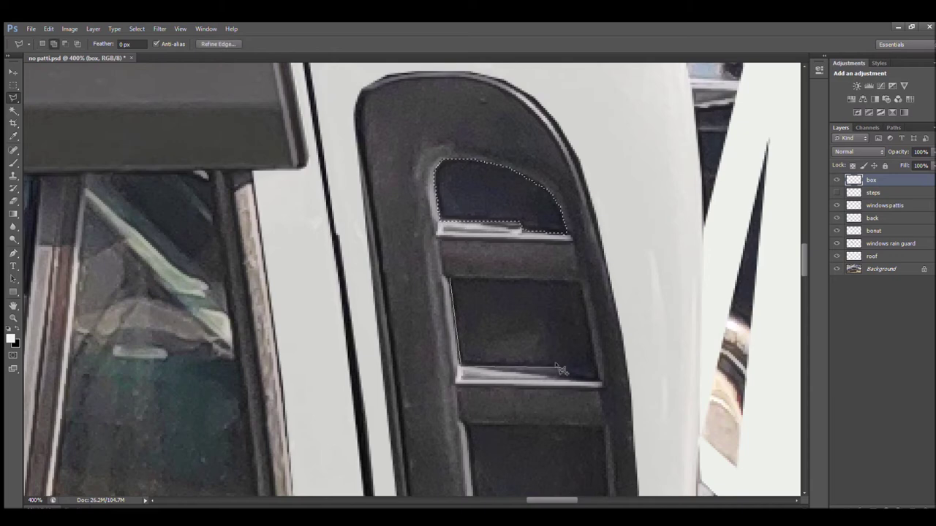
pyautogui.doubleClick(588, 283)
pyautogui.scroll(-2, 588, 283)
pyautogui.click(467, 361)
pyautogui.doubleClick(512, 453)
# Fill the vent openings light grey, deselect, set fill to 77%, and zoom out
pyautogui.press('b')
pyautogui.hotkey('alt', 'BackSpace')
pyautogui.hotkey('ctrl', 'd')
pyautogui.moveTo(932, 165); pyautogui.dragTo(932, 166)
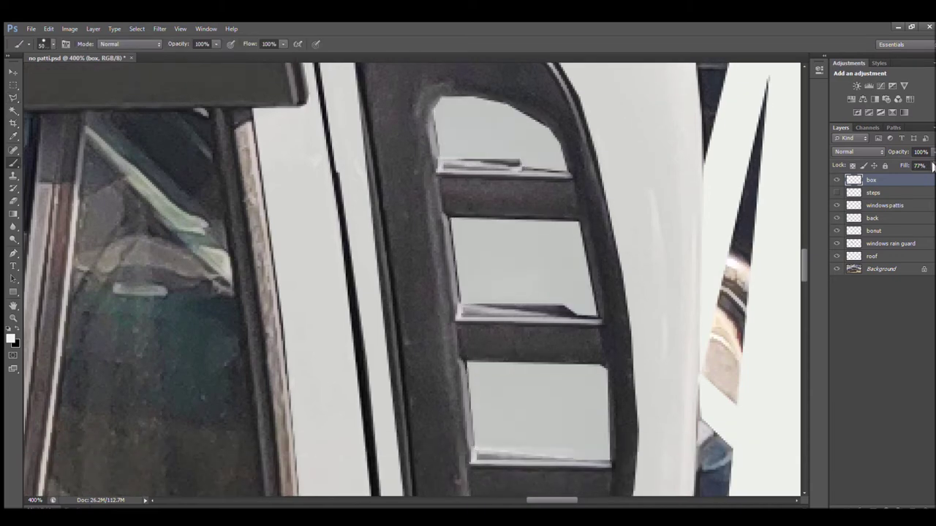
pyautogui.press('z')
pyautogui.hotkey('ctrl', '-')
pyautogui.hotkey('ctrl', '-')
pyautogui.hotkey('ctrl', '-')
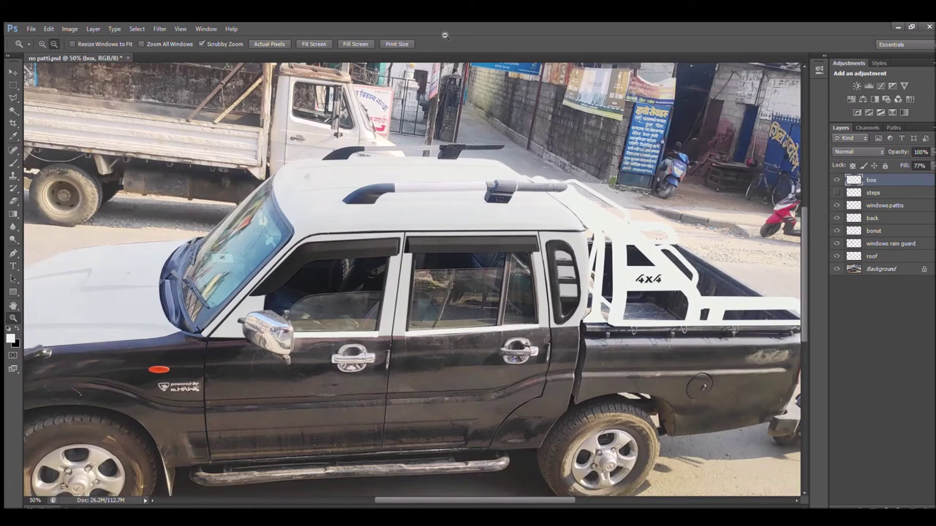
pyautogui.hotkey('ctrl', '-')
# Reset default colours and hide the box, steps and roll bar layers
pyautogui.press('i')
pyautogui.press('d')
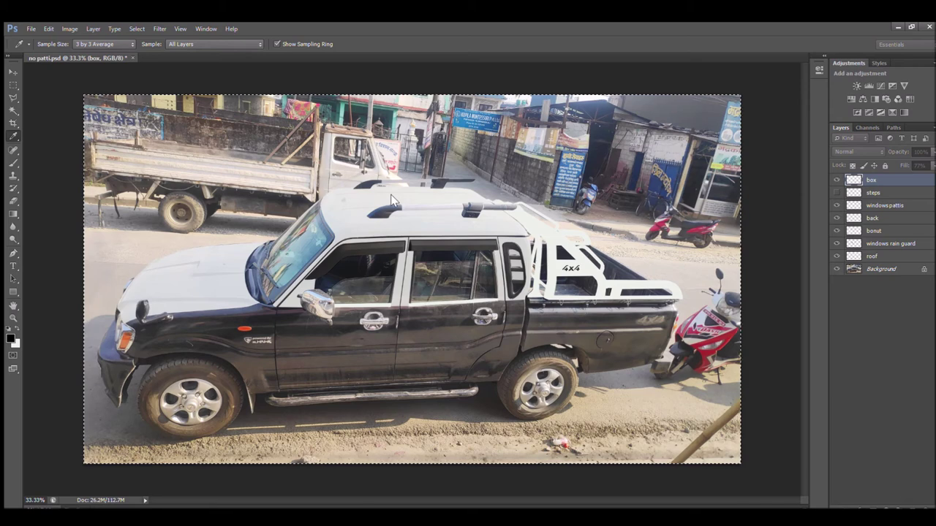
pyautogui.press('z')
pyautogui.click(837, 179)
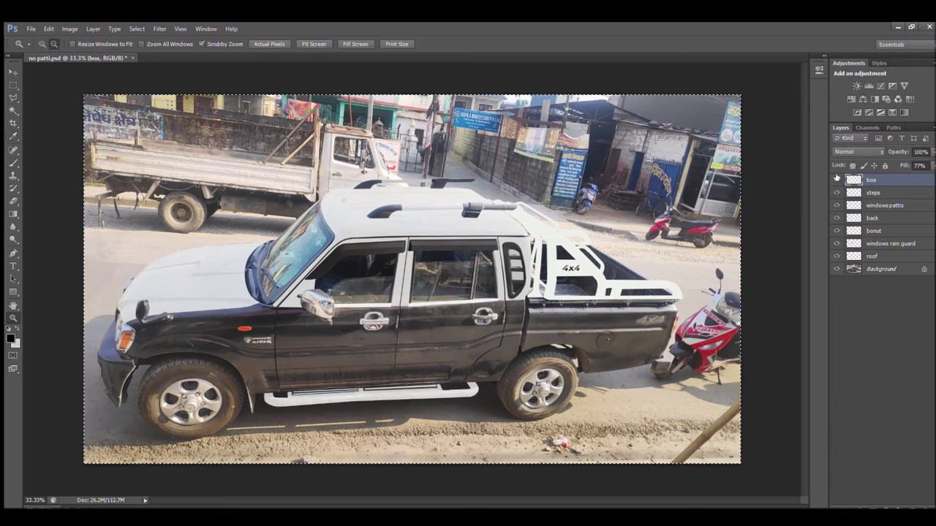
pyautogui.click(837, 192)
pyautogui.click(885, 205)
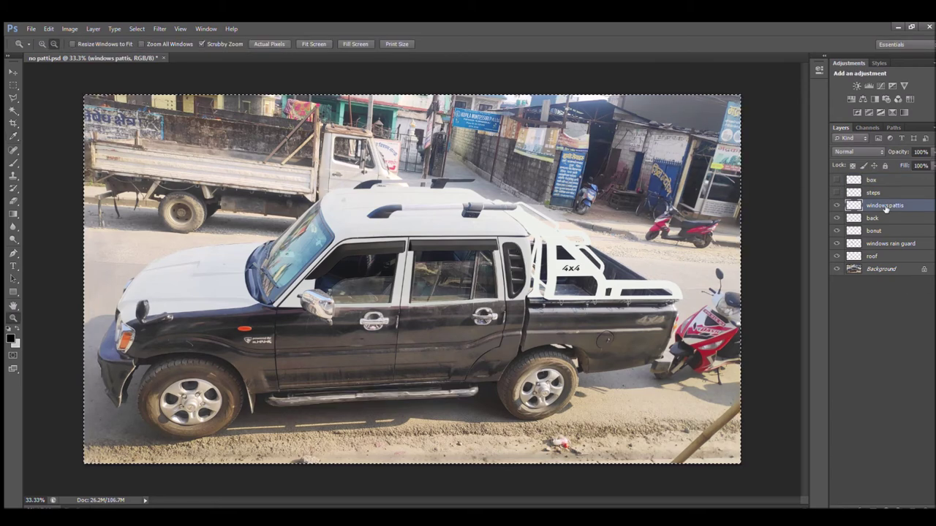
# Refill the roof and bonnet layers with white
pyautogui.click(872, 257)
pyautogui.hotkey('alt', 'BackSpace')
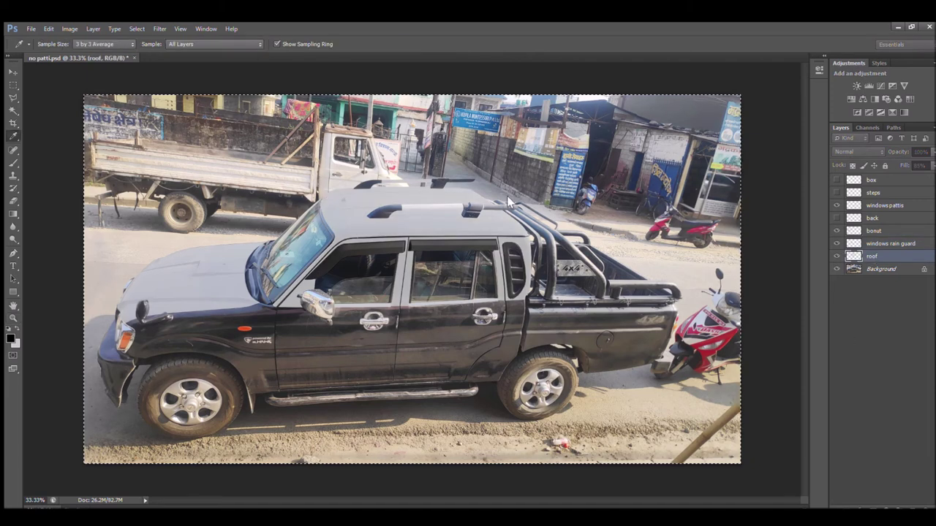
pyautogui.keyDown('ctrl'); pyautogui.click(205, 278); pyautogui.keyUp('ctrl')
pyautogui.press('x')
pyautogui.hotkey('alt', 'BackSpace')
pyautogui.keyDown('ctrl'); pyautogui.click(316, 246); pyautogui.keyUp('ctrl')
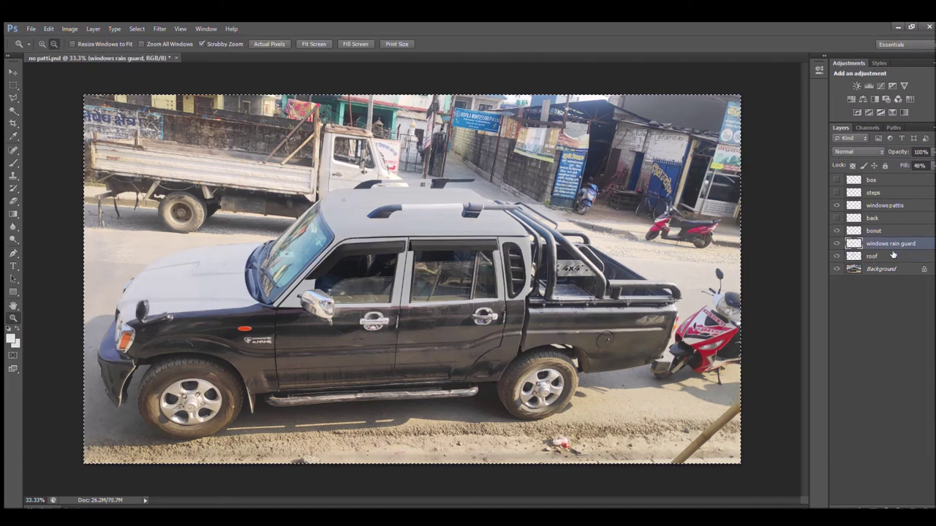
pyautogui.keyDown('ctrl'); pyautogui.click(410, 219); pyautogui.keyUp('ctrl')
pyautogui.hotkey('alt', 'BackSpace')
pyautogui.press('i')
pyautogui.press('z')
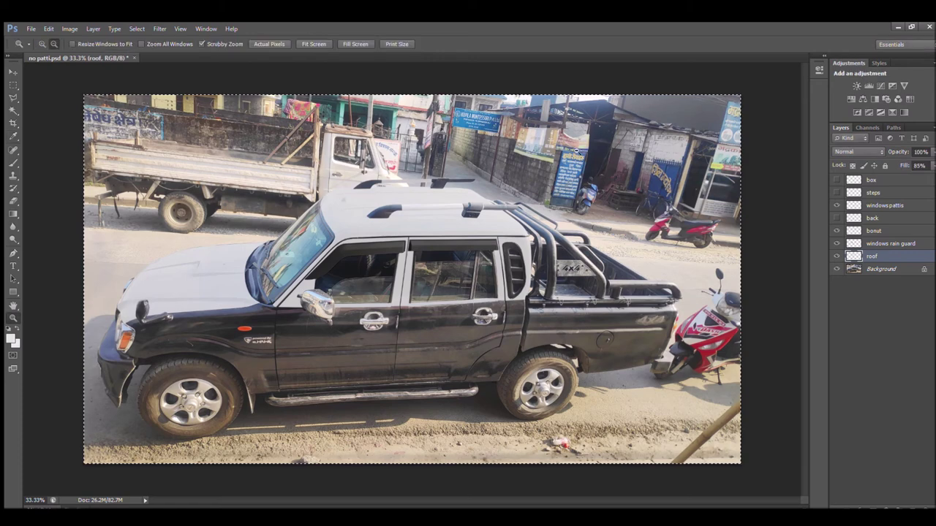